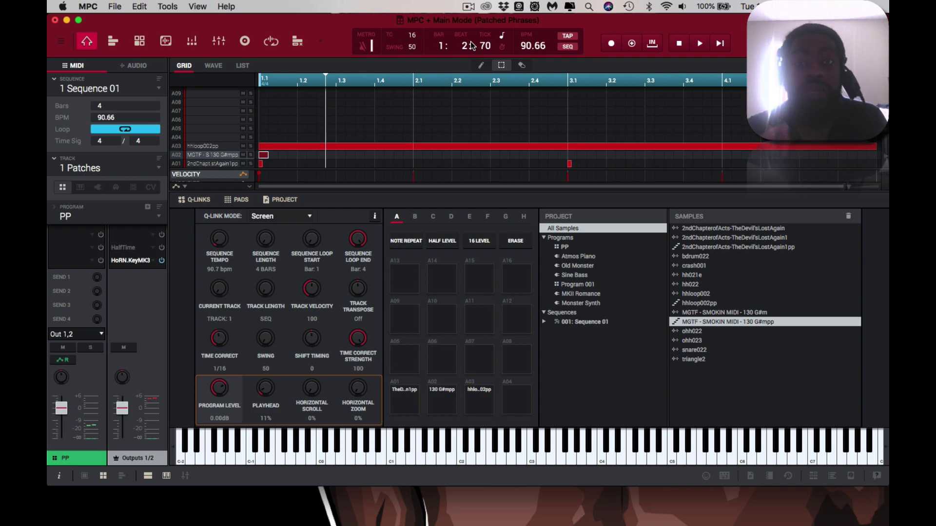
Switch to Sample Edit to show the loaded loop's waveform, trimmed from 51648 to 295927.
key(e)
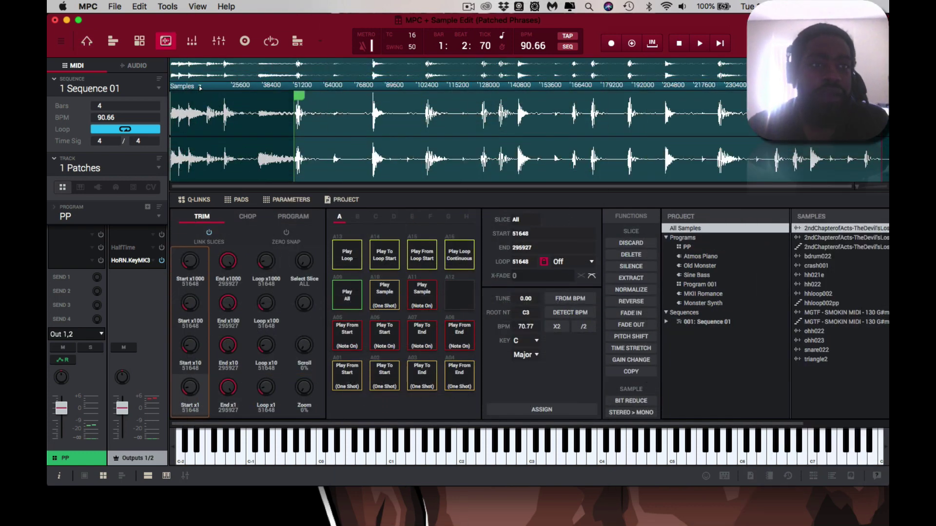
Set the waveform ruler to Beats and load the second 2ndChapterofActs sample from the Samples list.
click(199, 87)
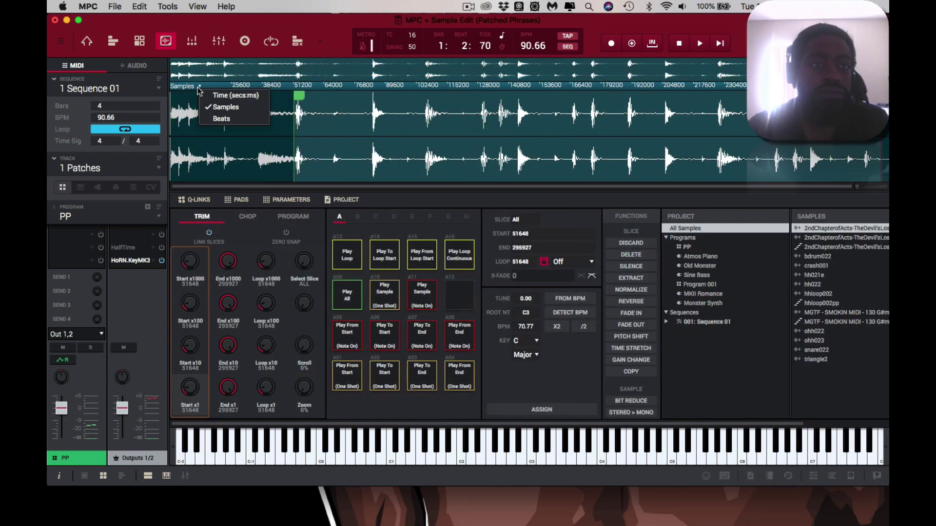
click(210, 119)
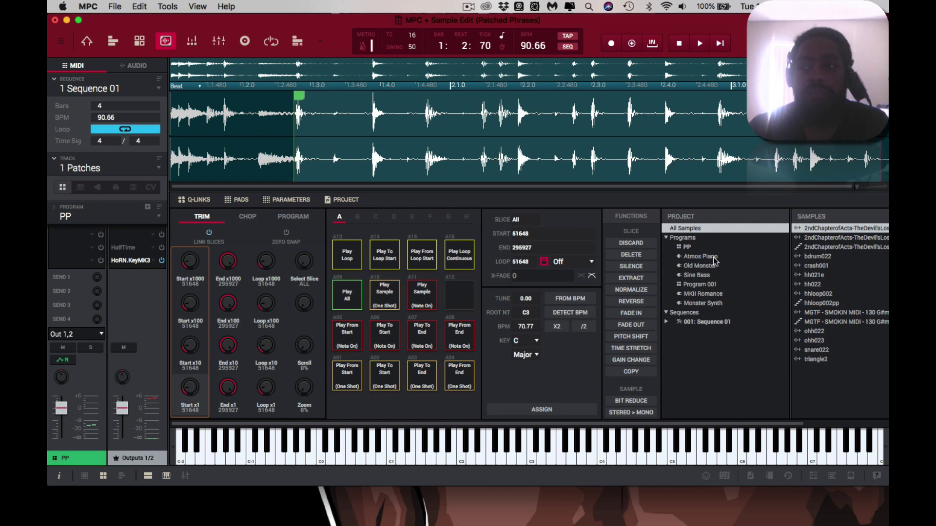
click(819, 239)
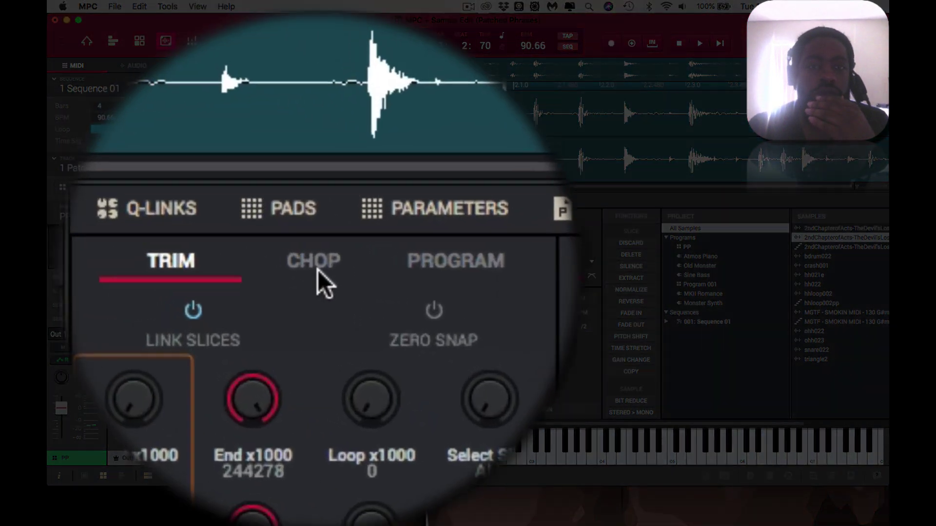
Switch Sample Edit to the Chop tab and set CHOP TO to Threshold.
click(318, 271)
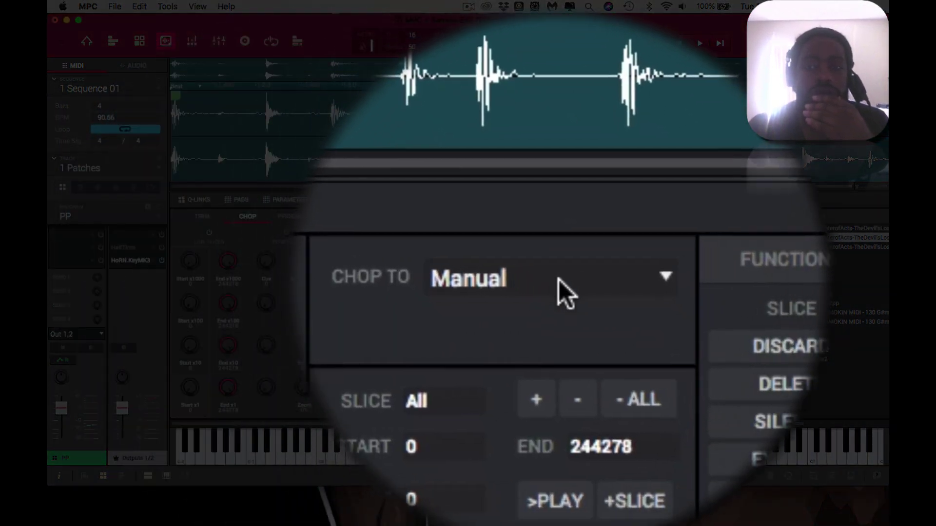
click(558, 280)
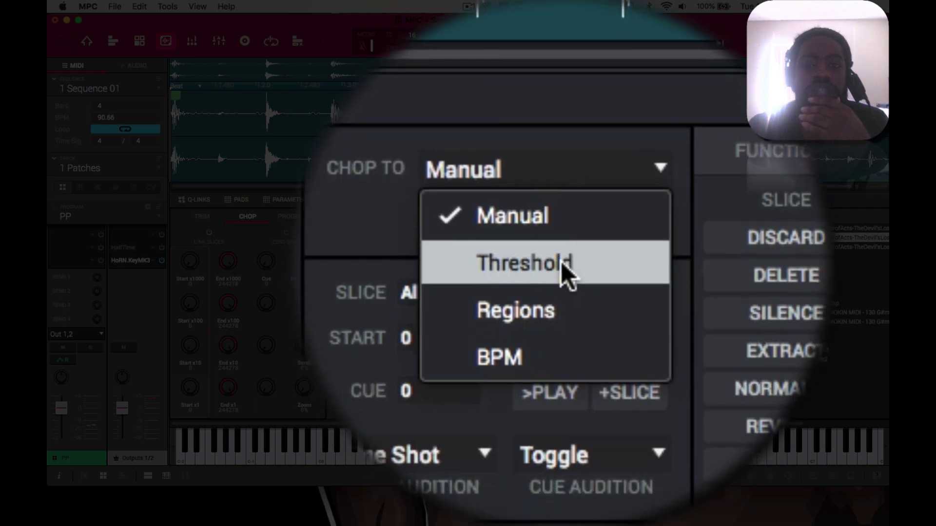
click(560, 263)
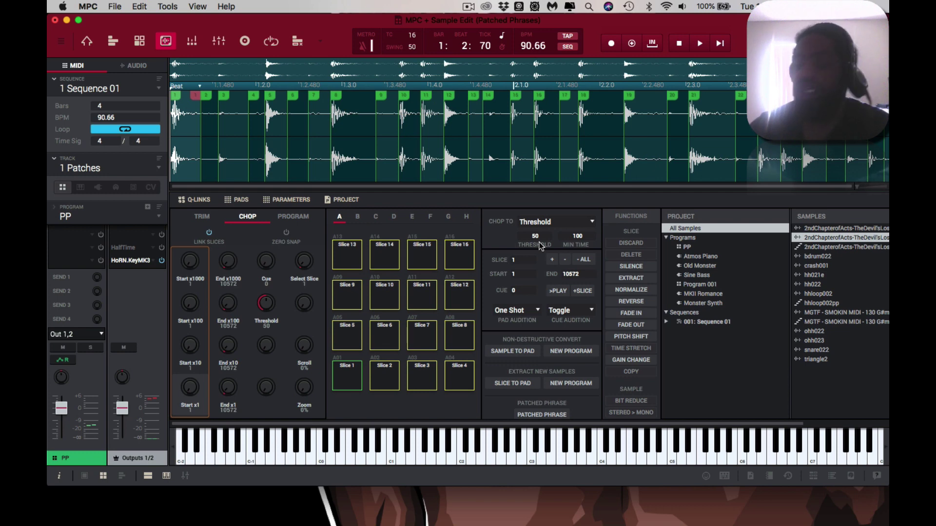
Audition the chopped slices one by one with the arrow keys, ending on Slice 16.
key(Right)
key(Right)
key(Right)
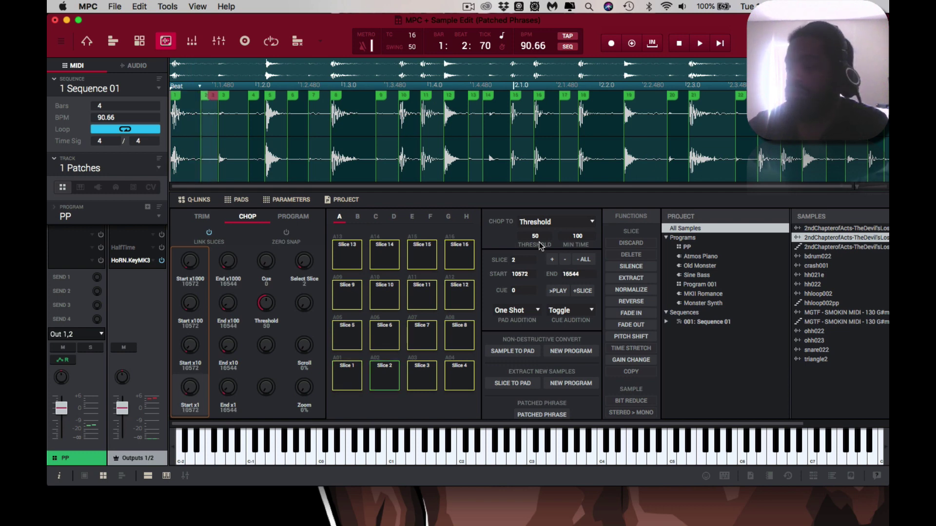
key(Right)
key(Right)
key(Right)
key(Right)
key(Right)
key(Right)
key(Right)
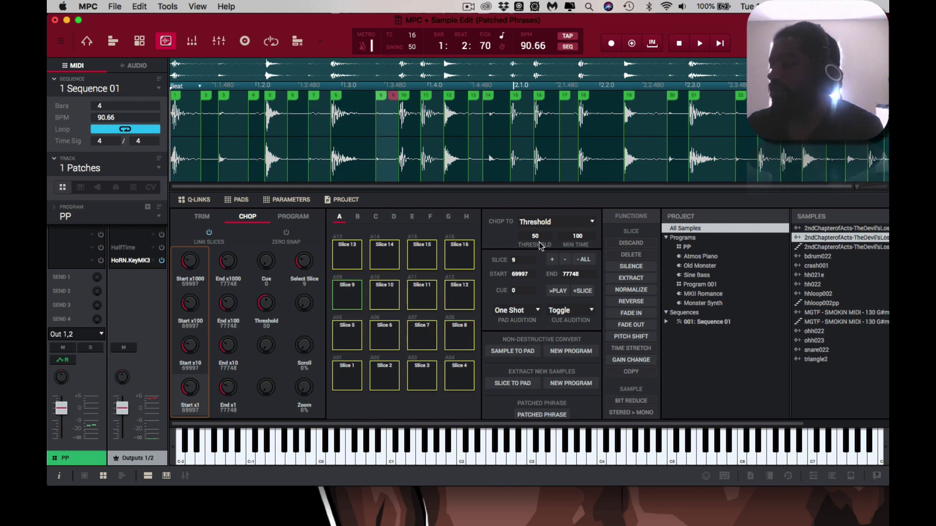
key(Right)
key(Right)
key(Right)
key(Right)
key(Right)
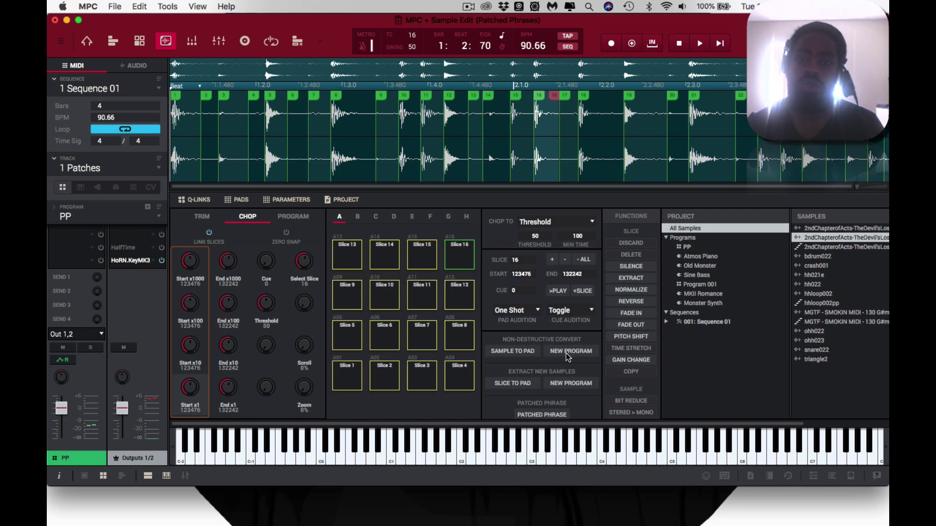
click(569, 351)
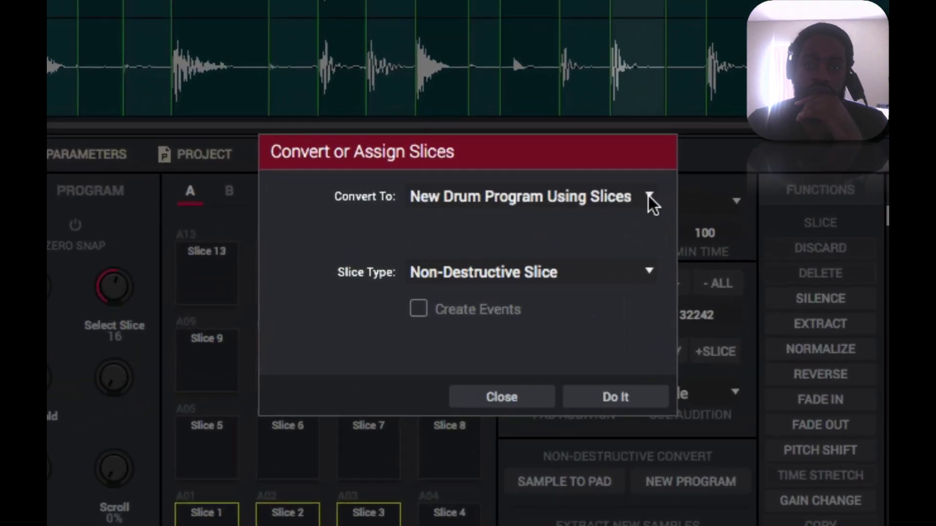
click(650, 197)
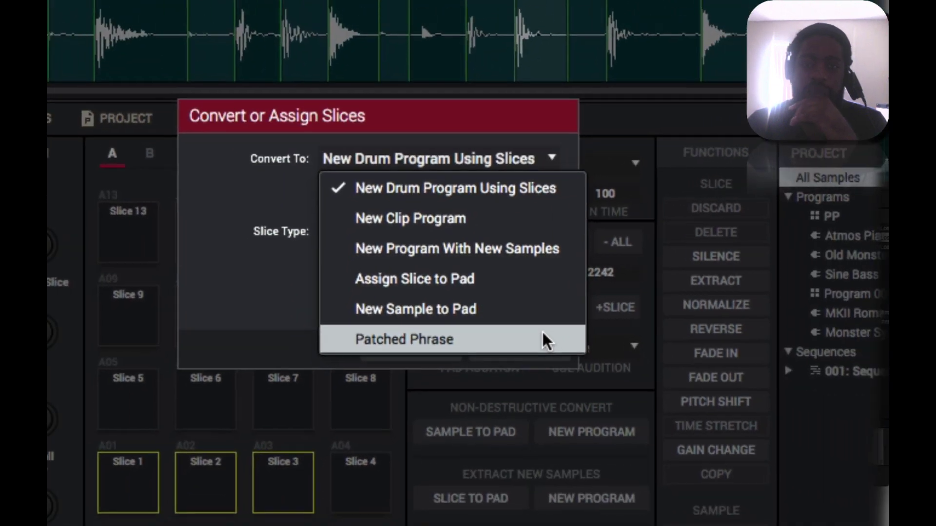
click(593, 363)
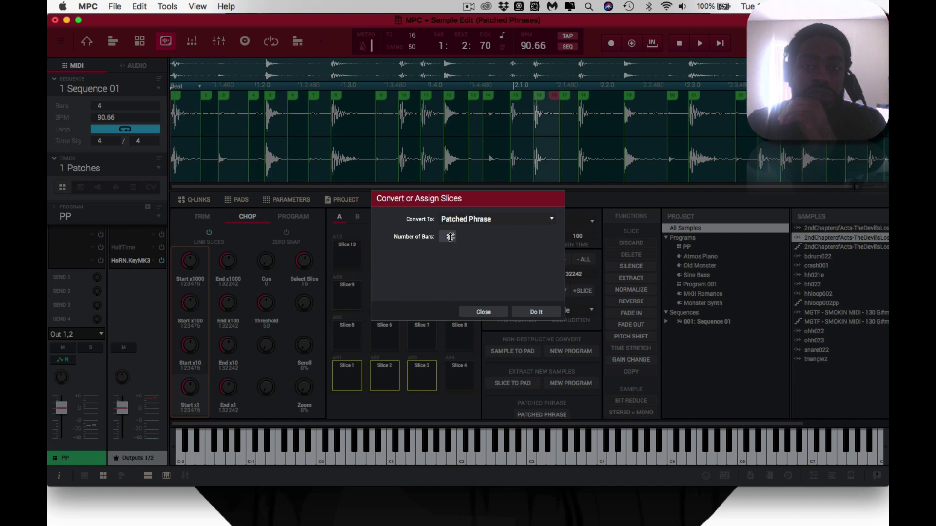
text(72)
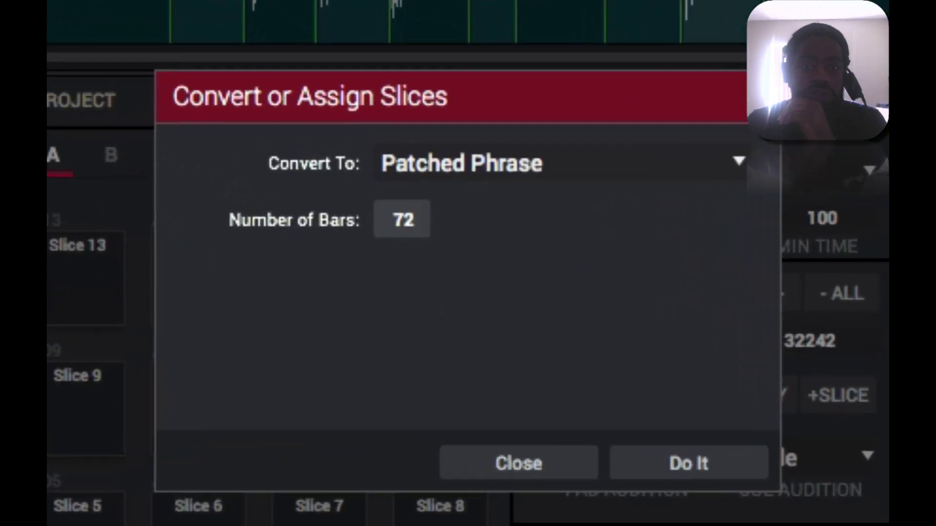
key(BackSpace)
key(BackSpace)
text(80)
key(BackSpace)
text(4)
key(BackSpace)
key(BackSpace)
text(1)
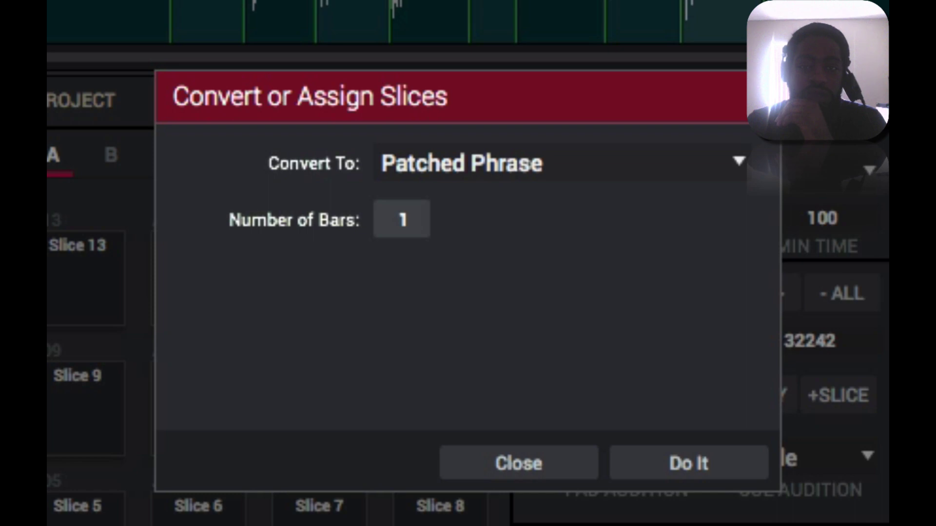
text(6)
key(BackSpace)
key(BackSpace)
text(68)
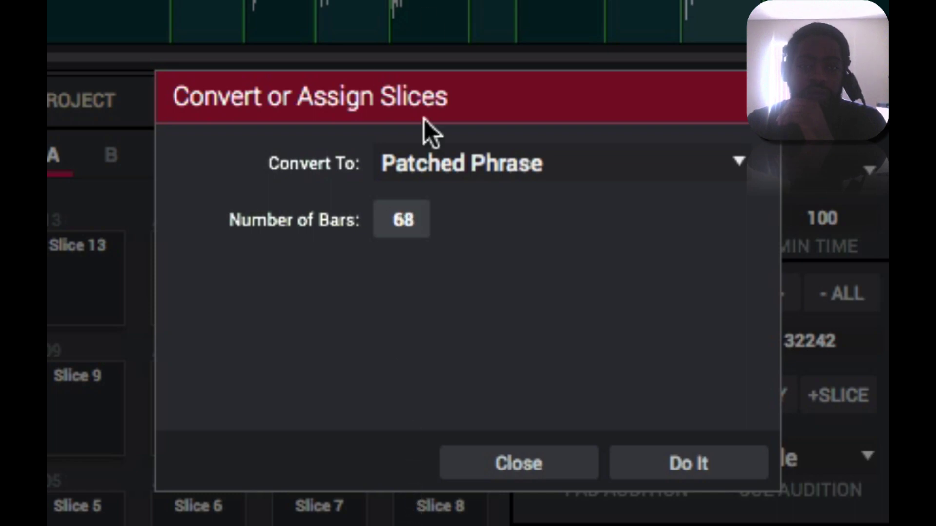
key(BackSpace)
key(BackSpace)
text(128)
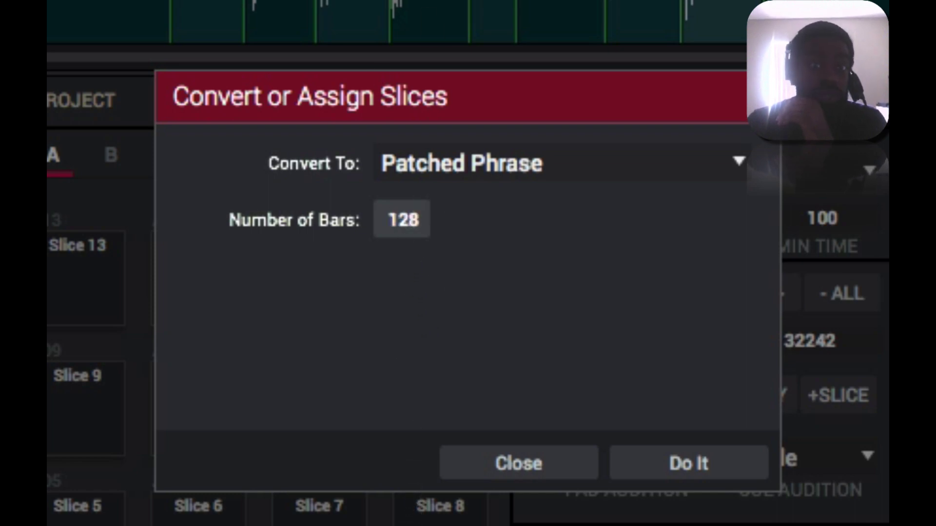
key(BackSpace)
key(BackSpace)
key(BackSpace)
text(69)
key(BackSpace)
key(BackSpace)
text(10)
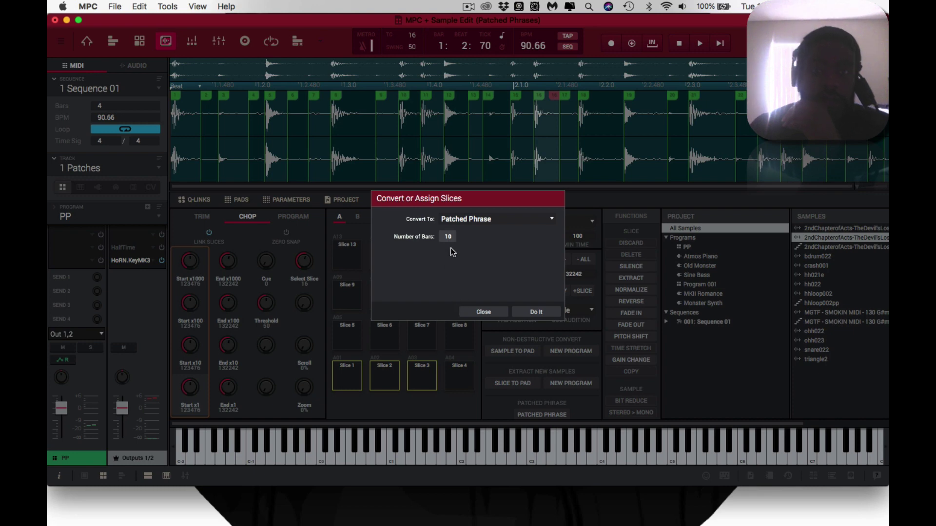
key(BackSpace)
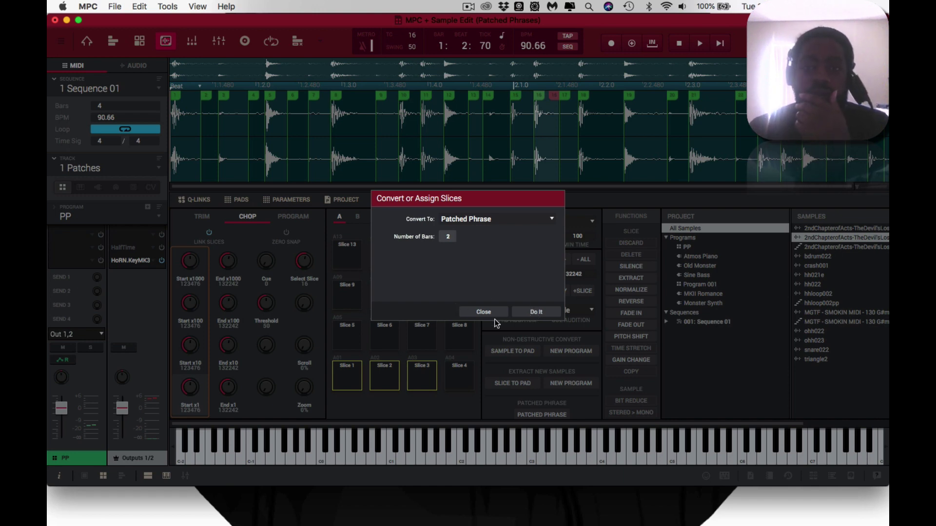
click(484, 312)
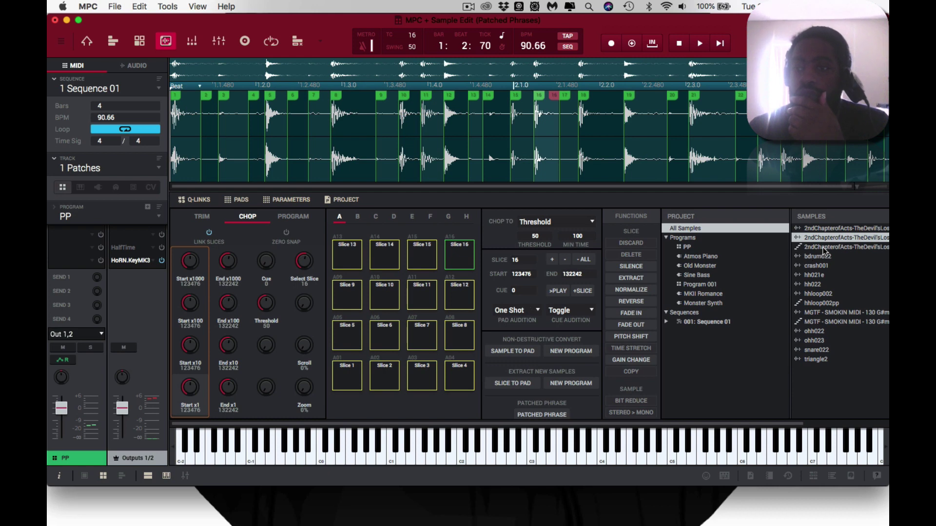
Load the 2ndChapterofActs-TheDevil'sLostAgain1pp patched phrase sample from the Samples list.
scroll(784, 374, right, 3)
scroll(784, 375, right, 2)
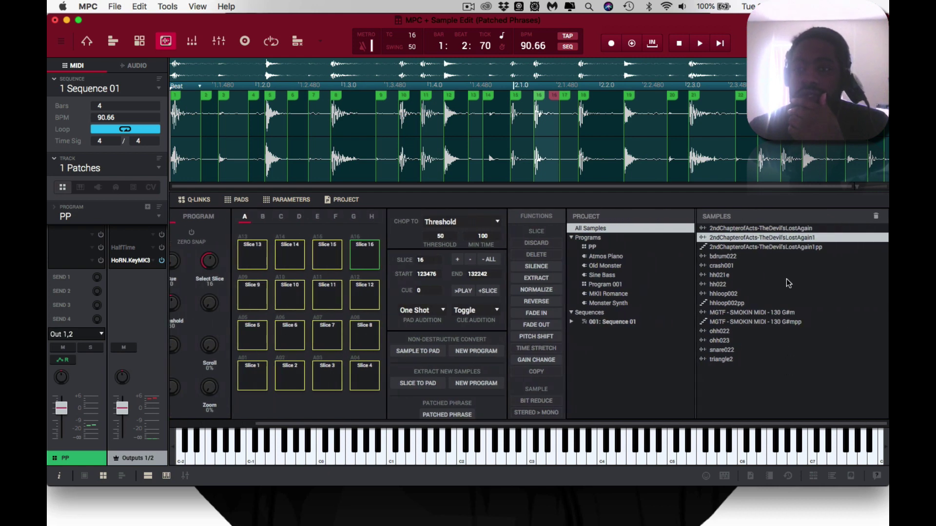
click(790, 247)
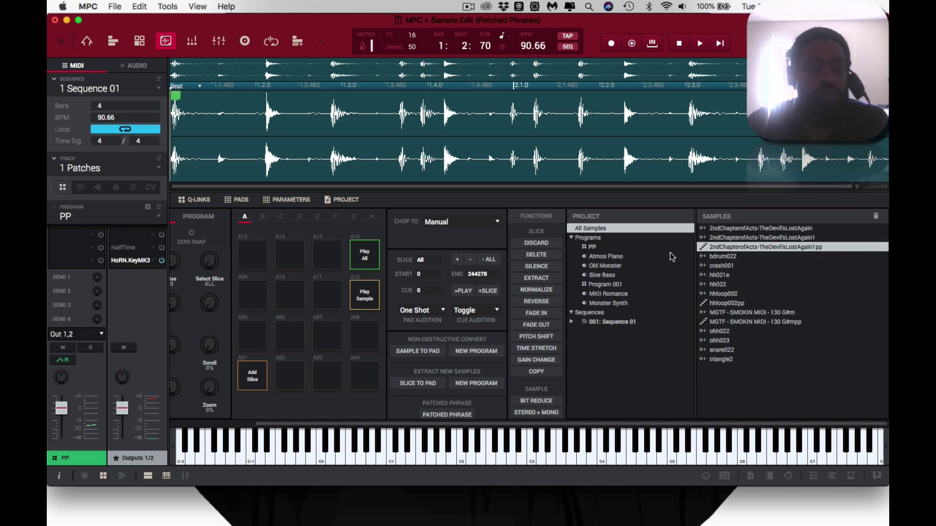
Return to Main mode, make track A01 current, and solo it.
key(m)
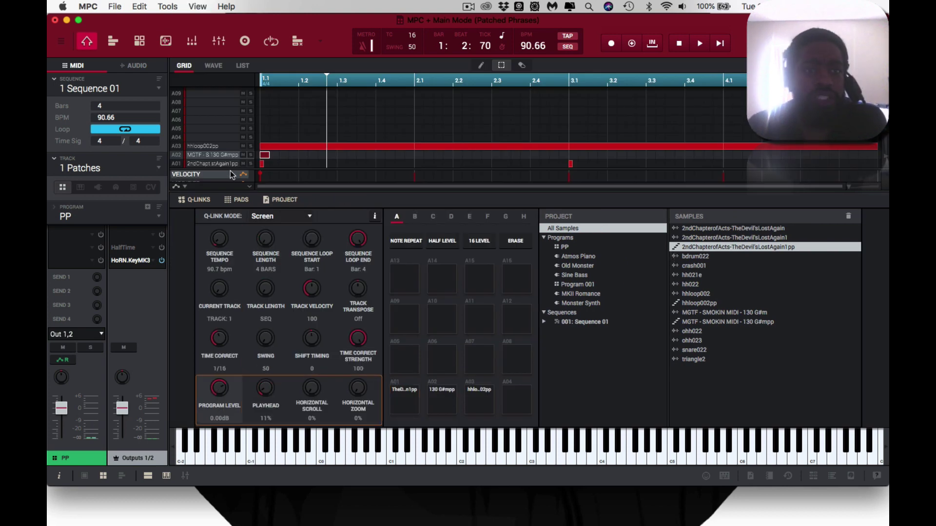
click(226, 165)
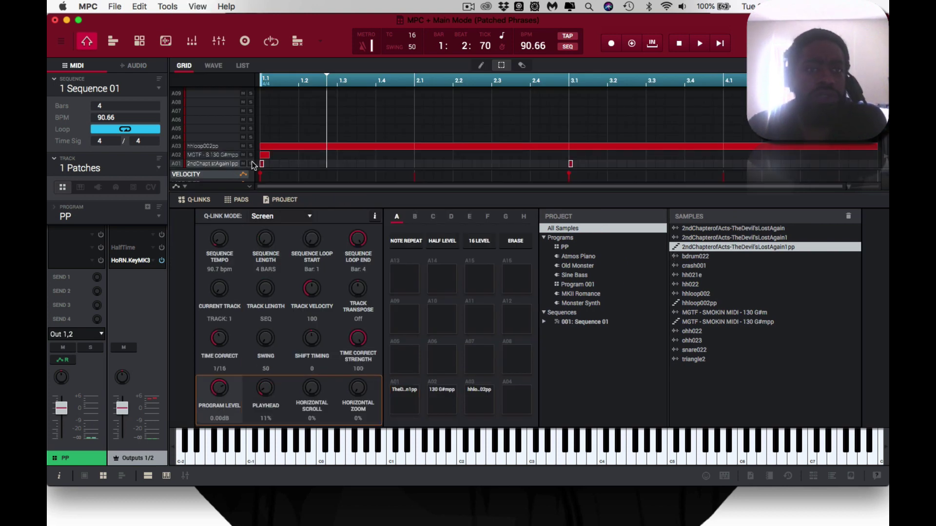
click(250, 163)
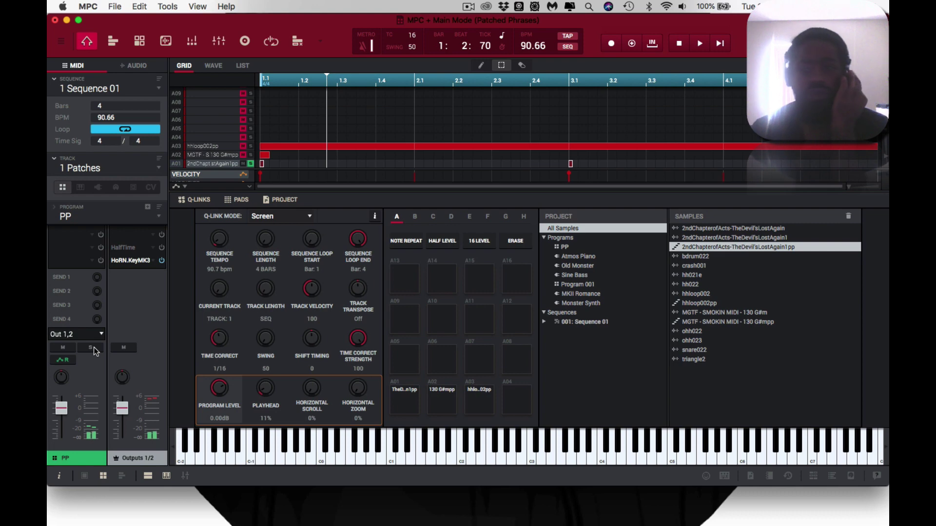
Adjust the playback volume, solo the PP program's mixer channel, and open the TheDevil'sLostAgain1 sample.
key(XF86AudioRaiseVolume)
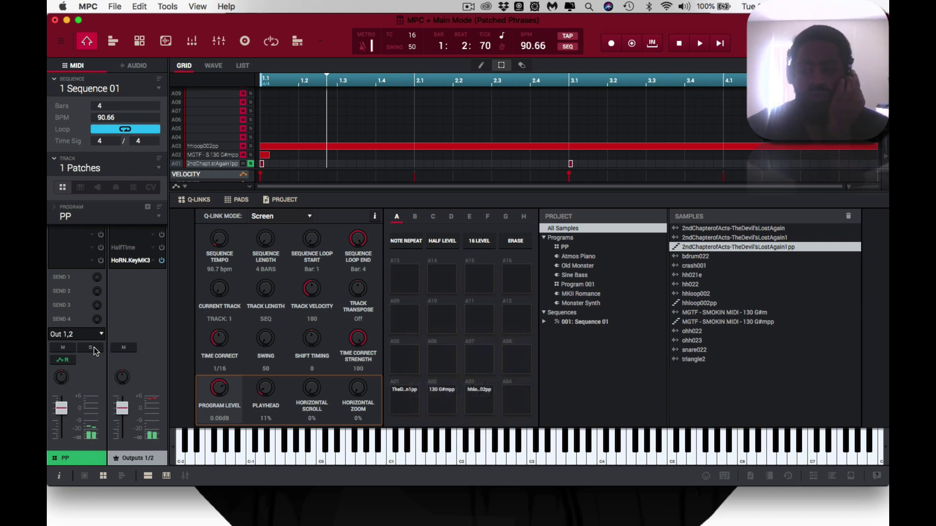
key(XF86AudioLowerVolume)
key(XF86AudioLowerVolume)
key(XF86AudioLowerVolume)
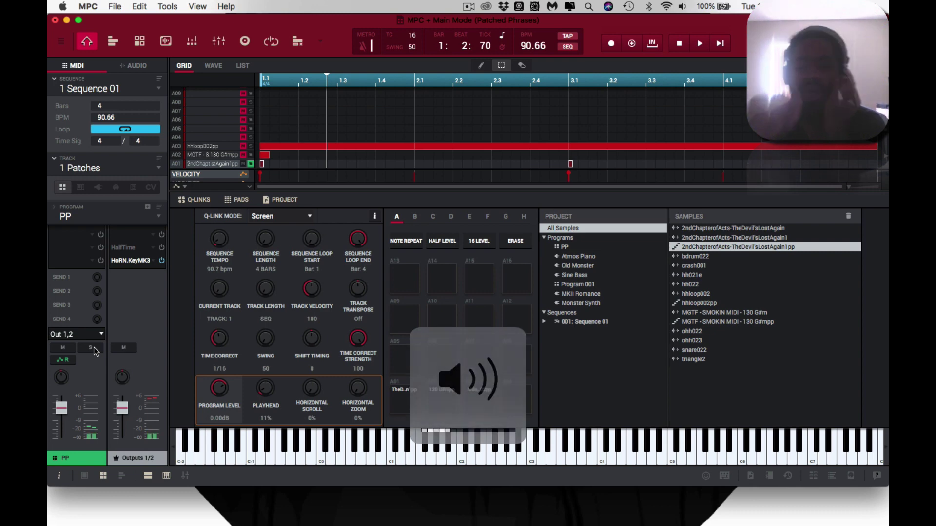
click(93, 350)
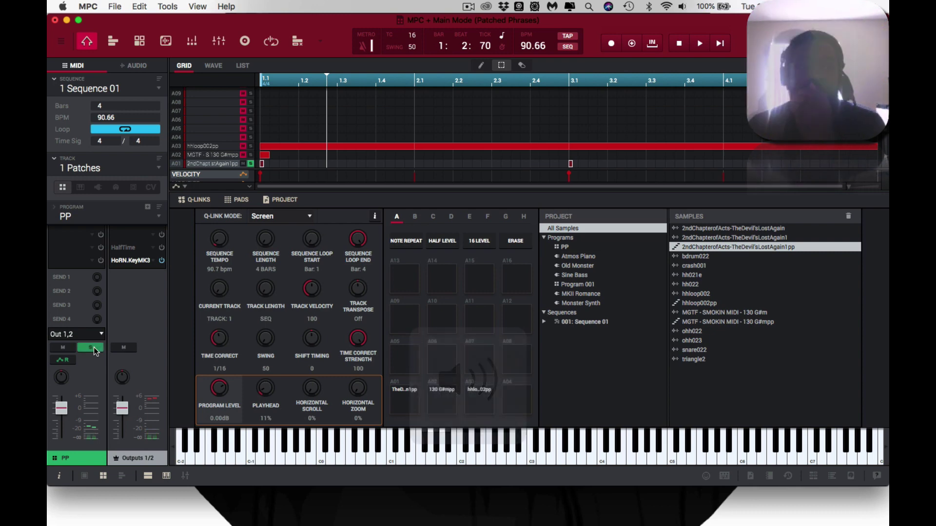
double_click(702, 239)
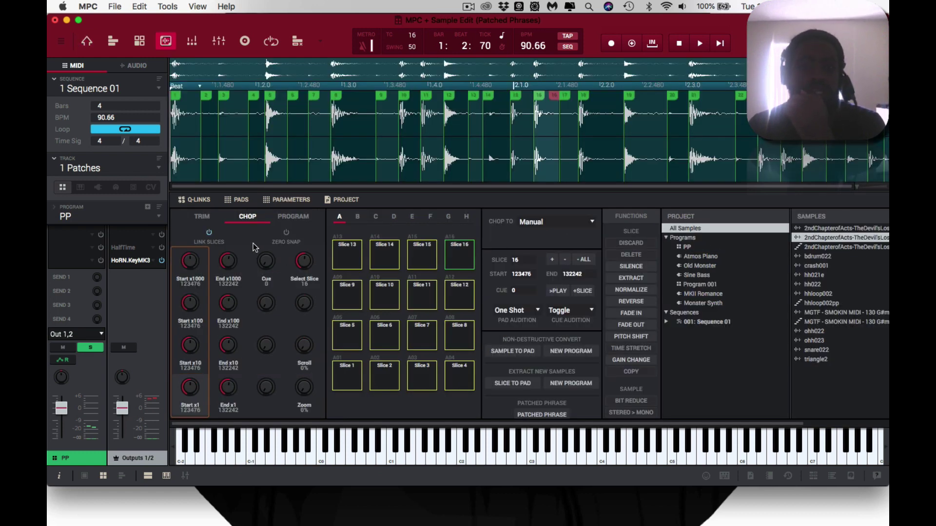
View the sliced sample's TRIM settings, then go back to Sequence 01's grid at 90.66 BPM.
click(203, 218)
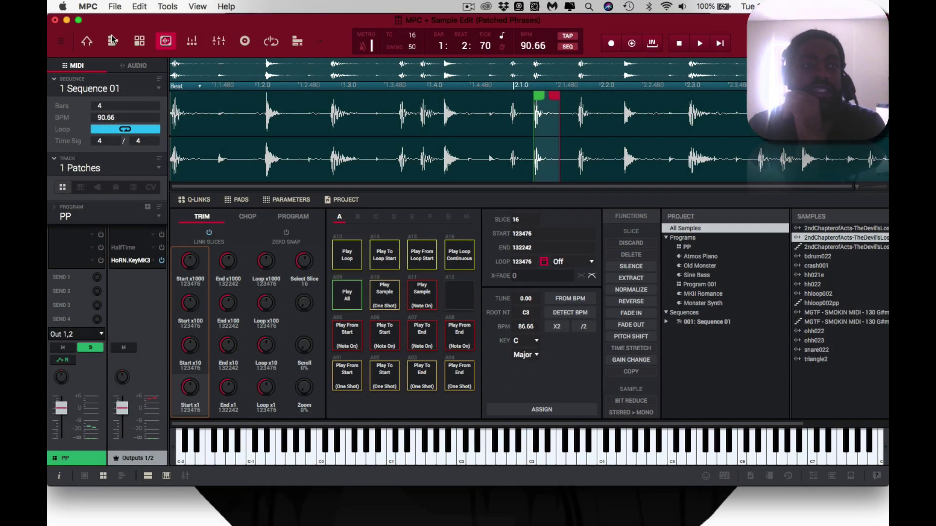
click(86, 43)
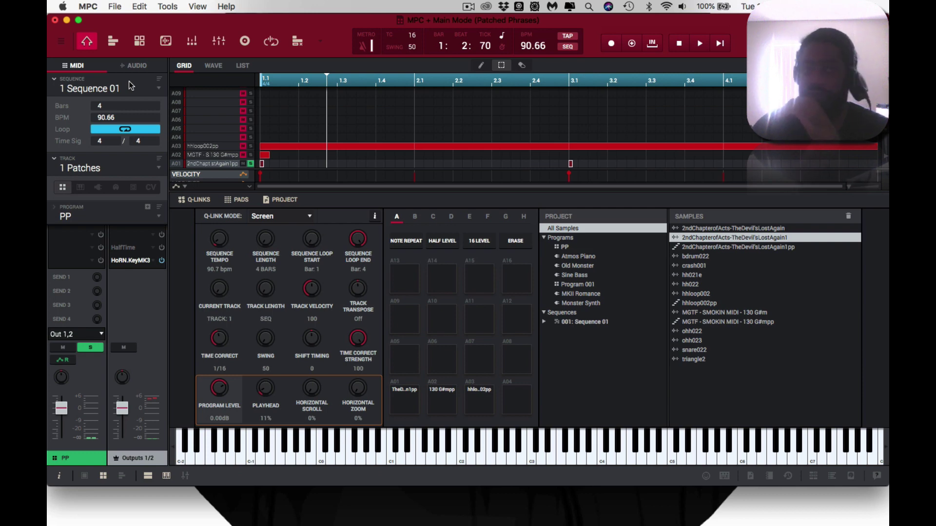
Start playing Sequence 01 and raise its tempo above 130 BPM.
key(space)
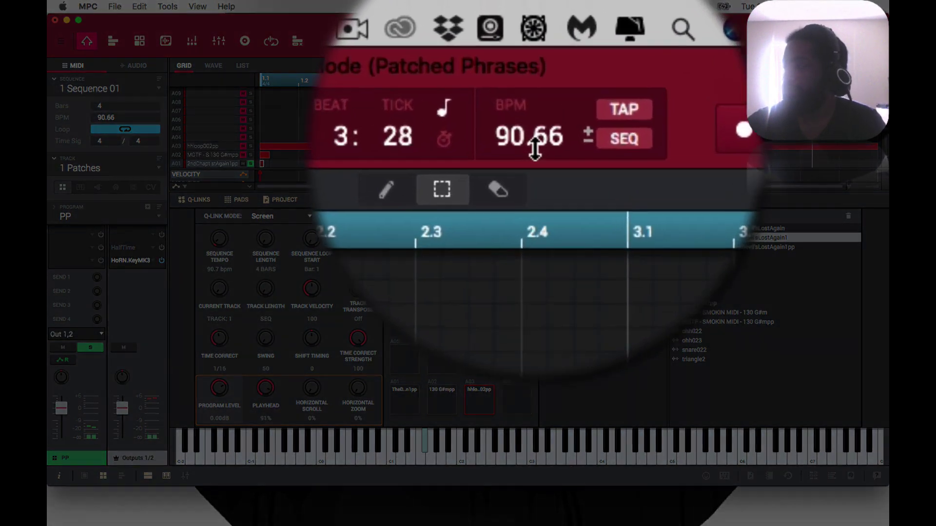
scroll(535, 176, up, 9)
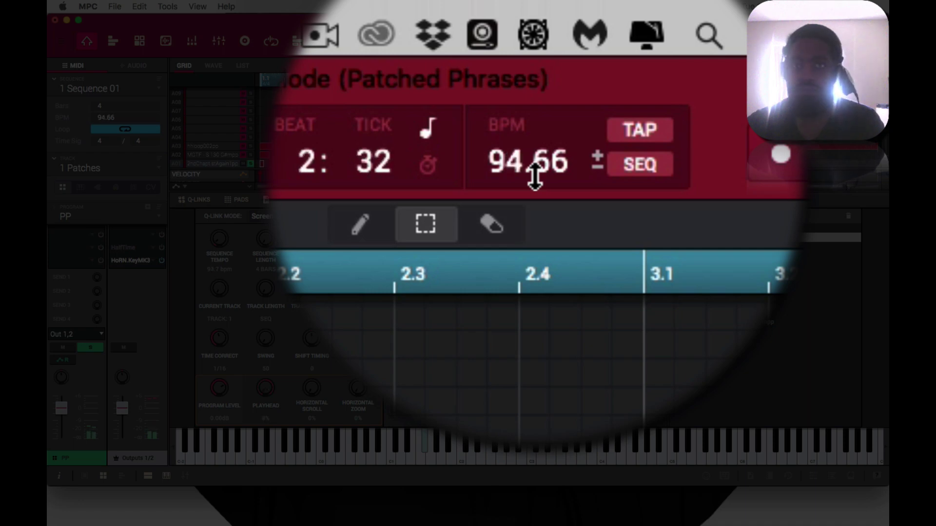
scroll(535, 176, up, 11)
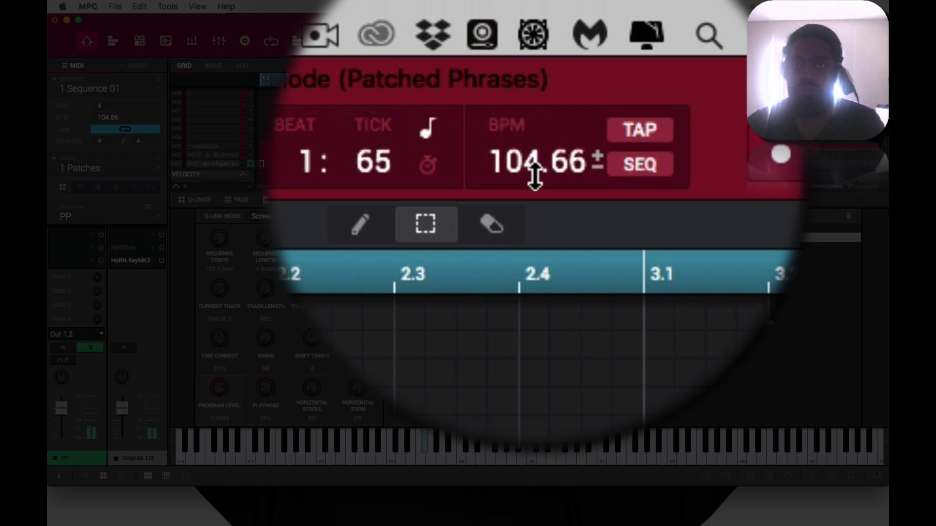
scroll(535, 177, up, 12)
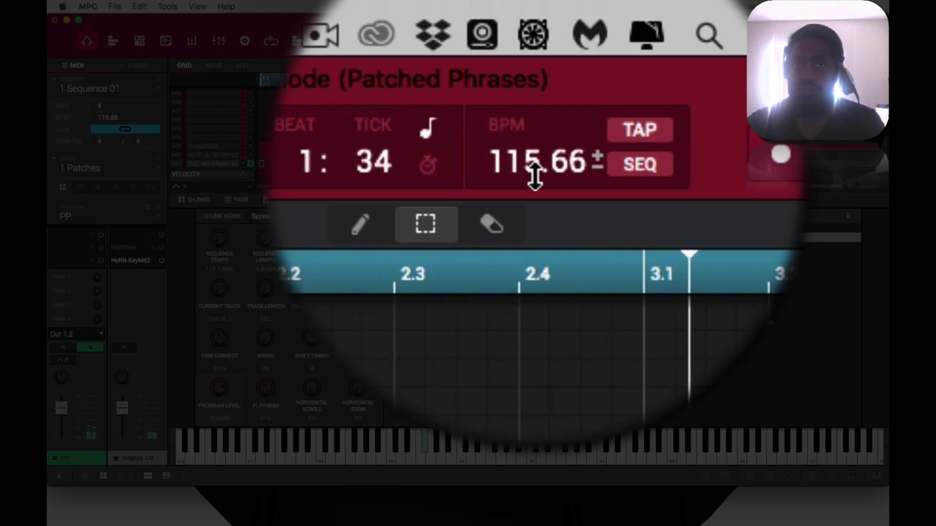
scroll(535, 176, up, 11)
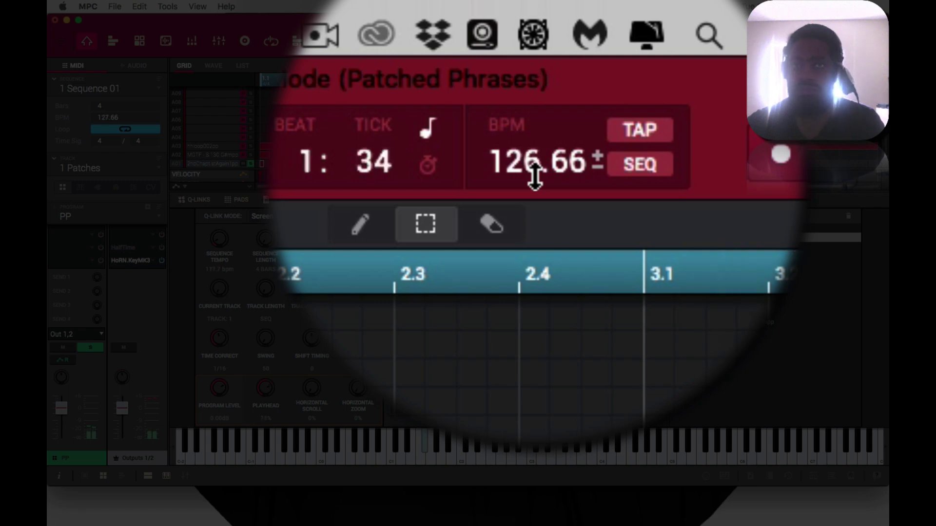
scroll(535, 176, up, 4)
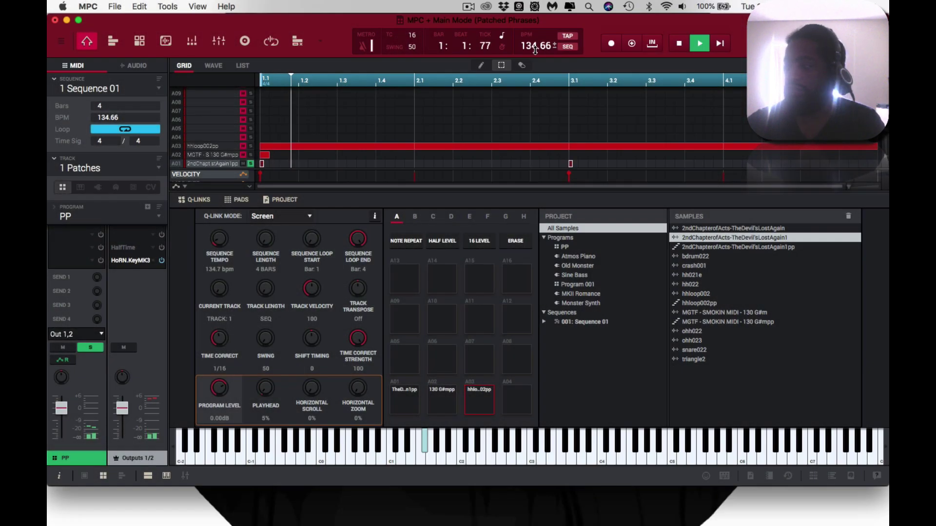
Lower the tempo during playback to about 52 BPM, then settle it back at 90.66.
scroll(535, 176, down, 8)
scroll(535, 46, down, 11)
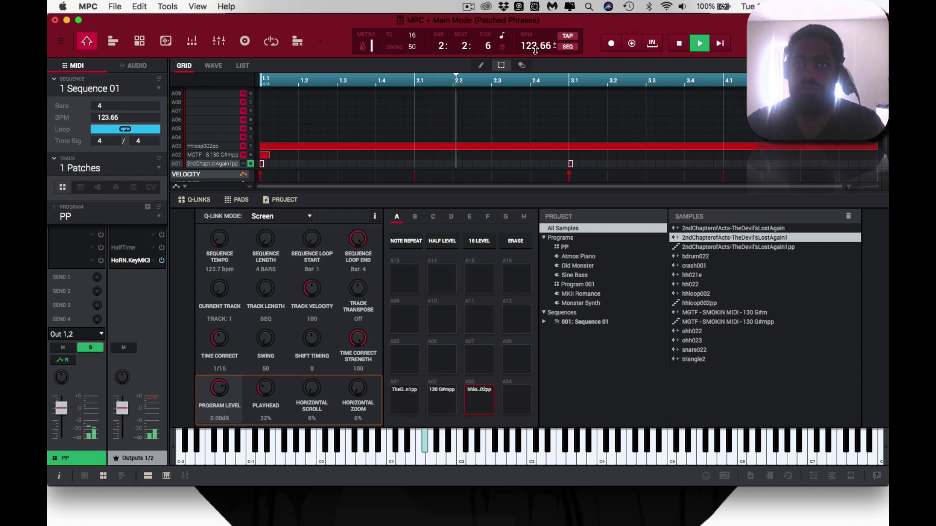
scroll(535, 47, down, 5)
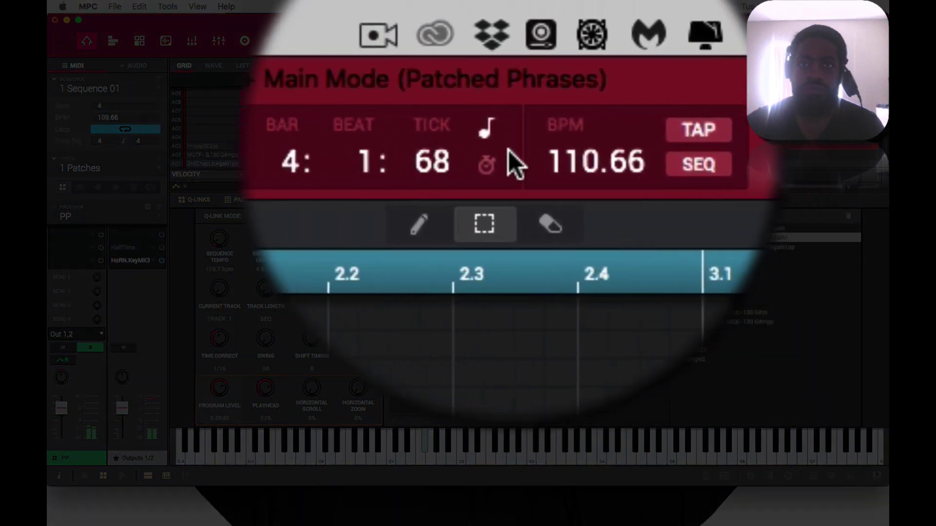
scroll(535, 47, down, 4)
scroll(518, 51, down, 6)
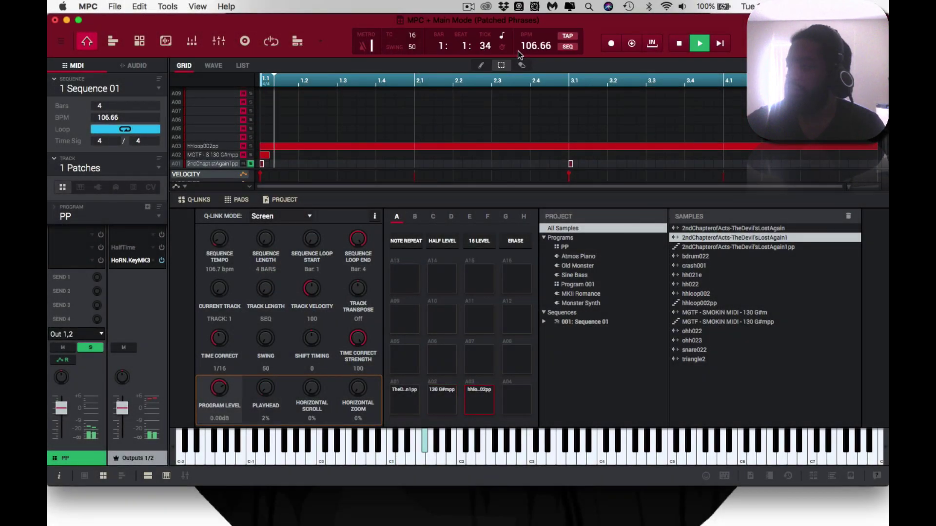
scroll(517, 51, down, 11)
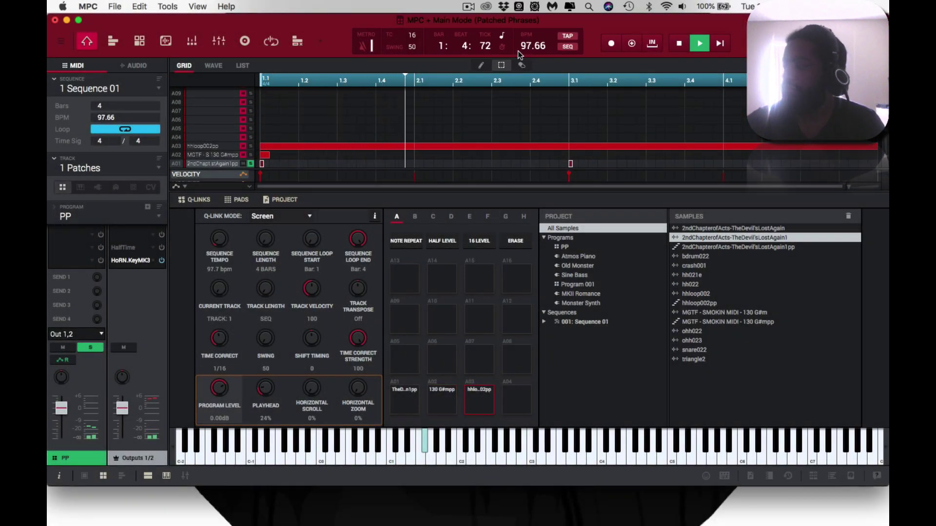
scroll(518, 51, up, 1)
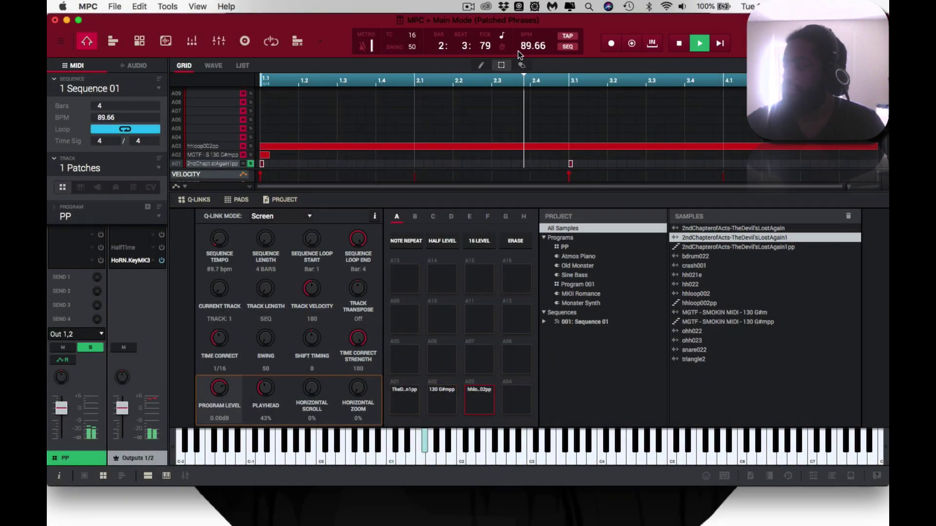
scroll(518, 51, down, 7)
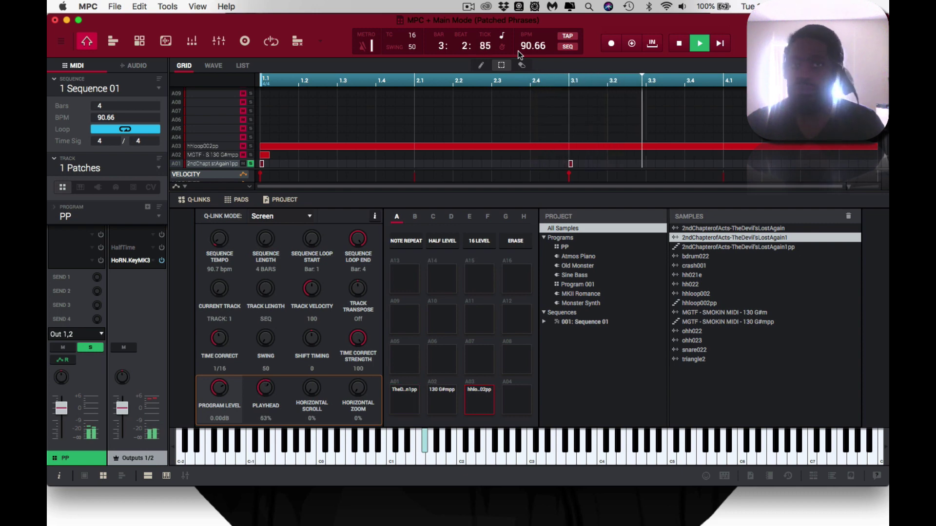
scroll(518, 51, down, 20)
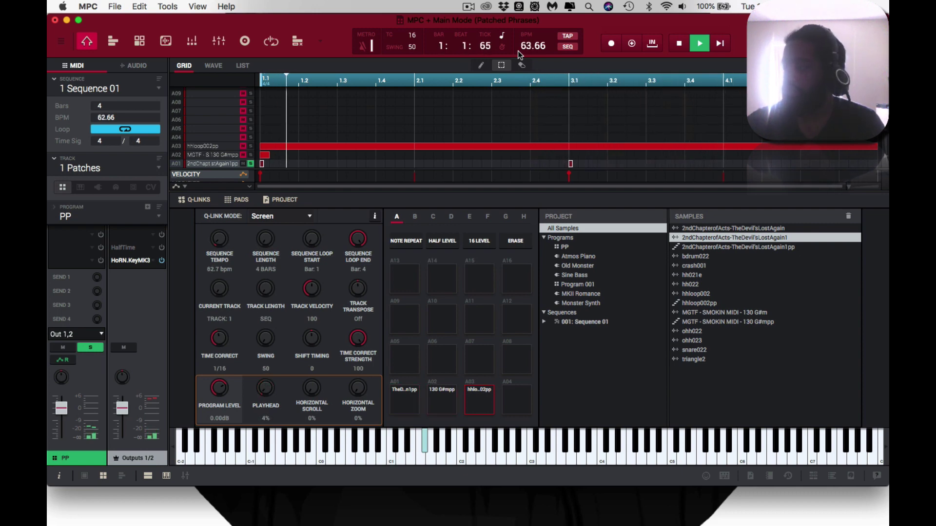
scroll(518, 51, down, 10)
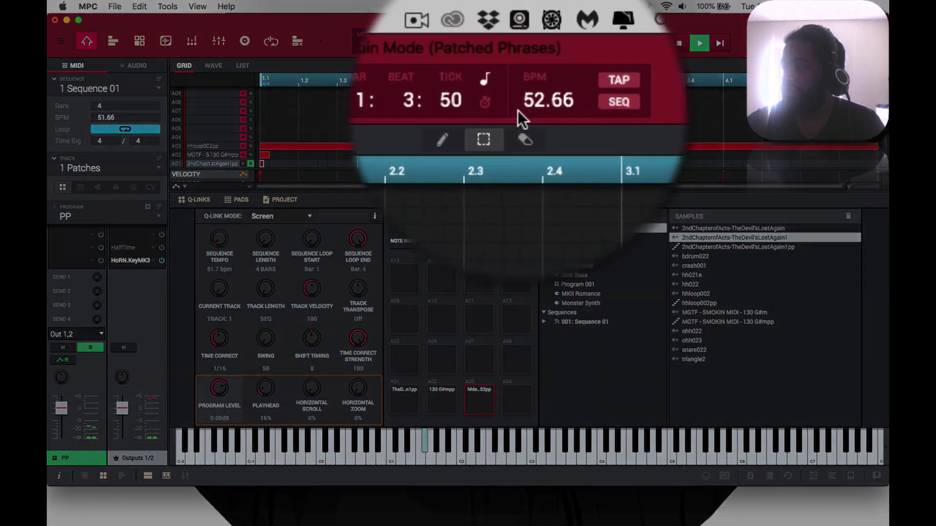
scroll(517, 51, down, 7)
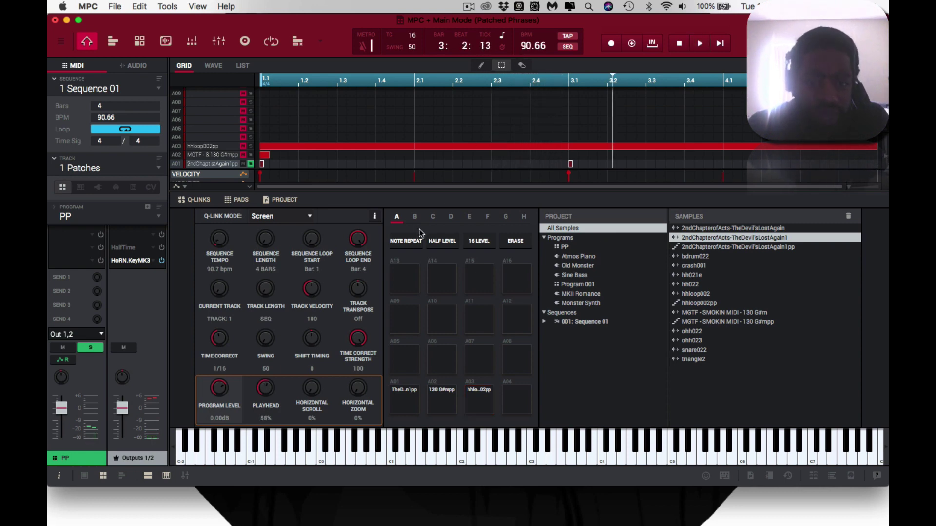
Put the TheDevil'sLostAgain1 sample on pad A05, shift the 1.1 and 3.1 notes to row A05, and play.
click(401, 407)
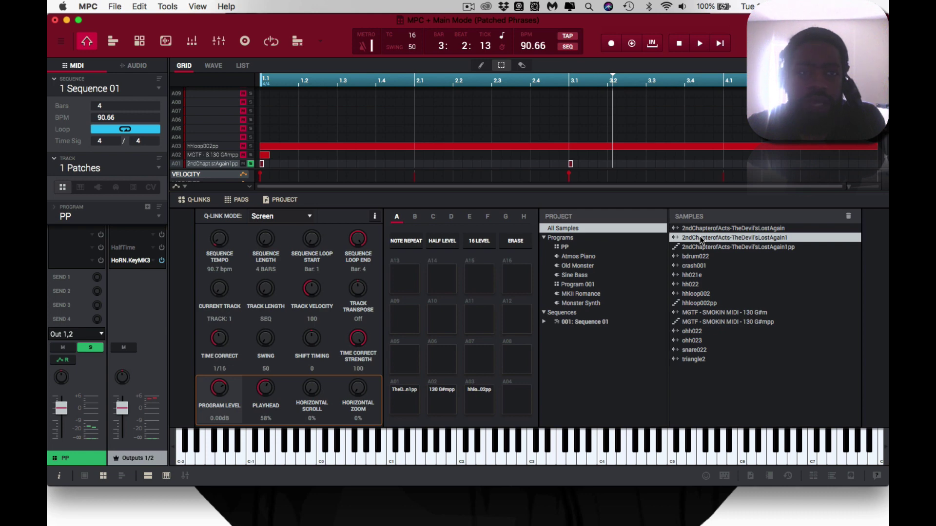
drag(696, 240, 404, 372)
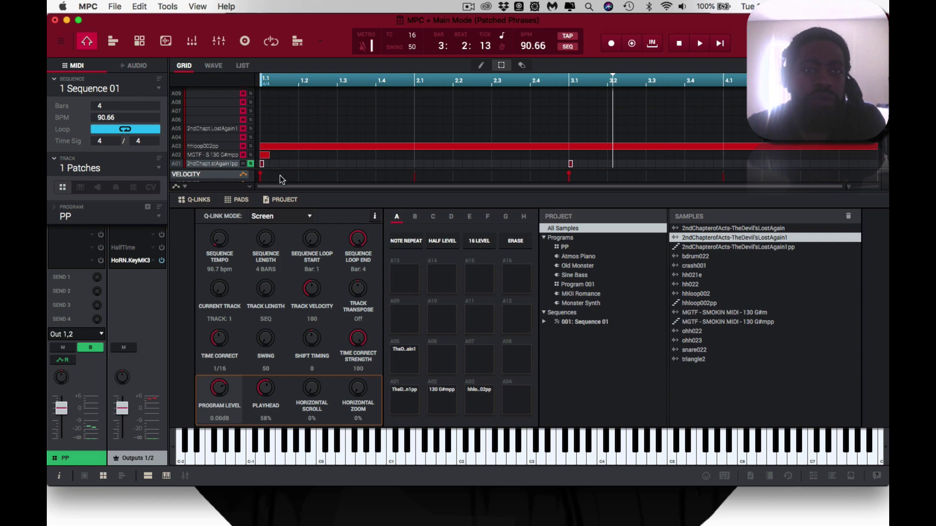
mouse_move(262, 176)
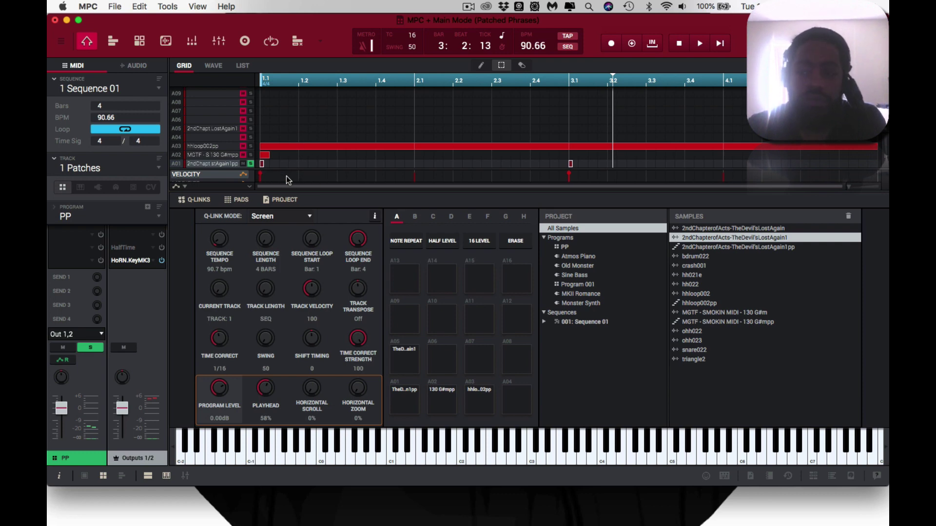
key(Up)
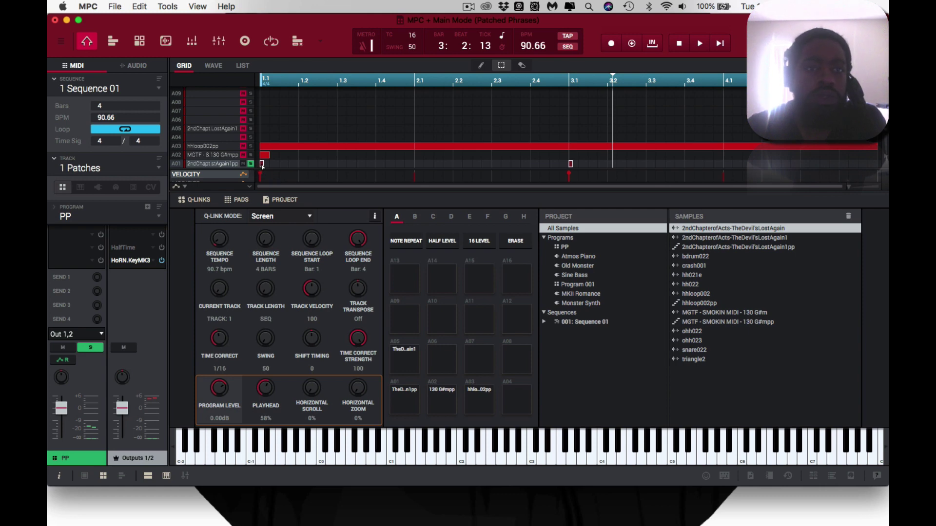
drag(263, 164, 260, 131)
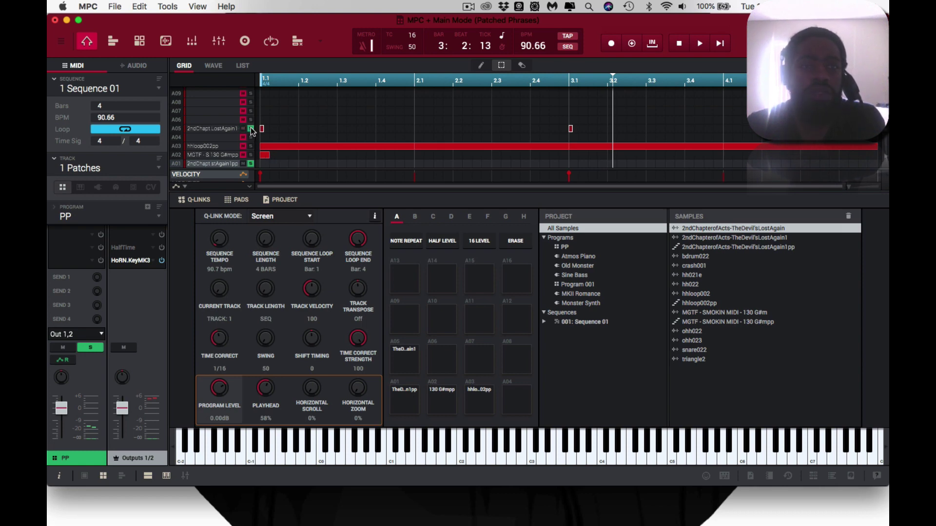
key(space)
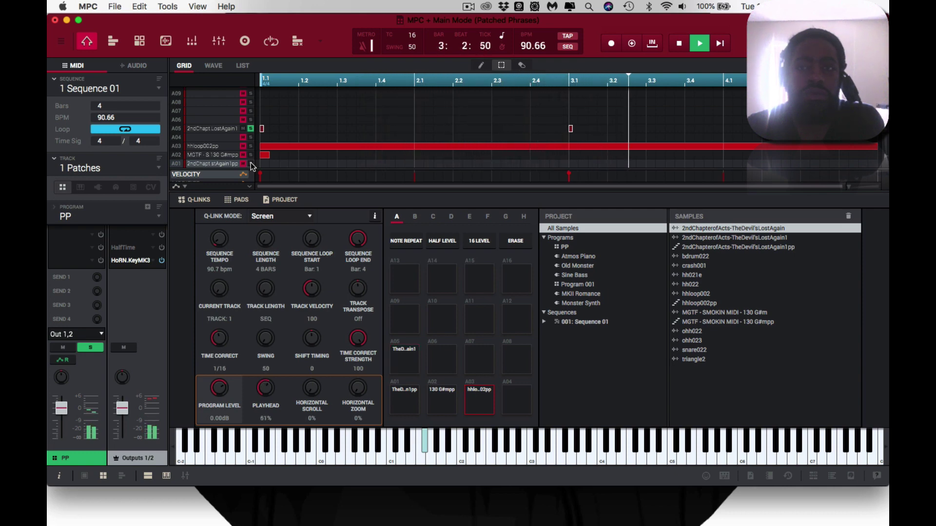
key(space)
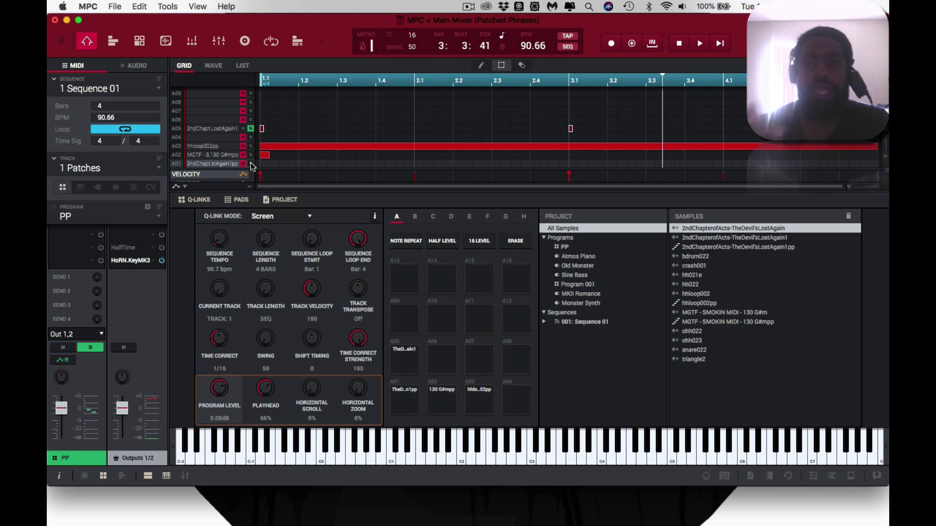
key(space)
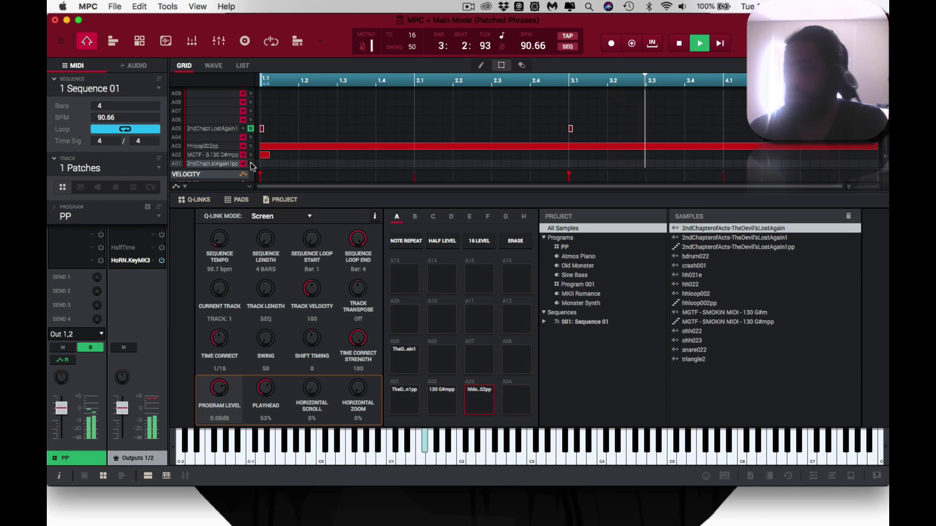
key(space)
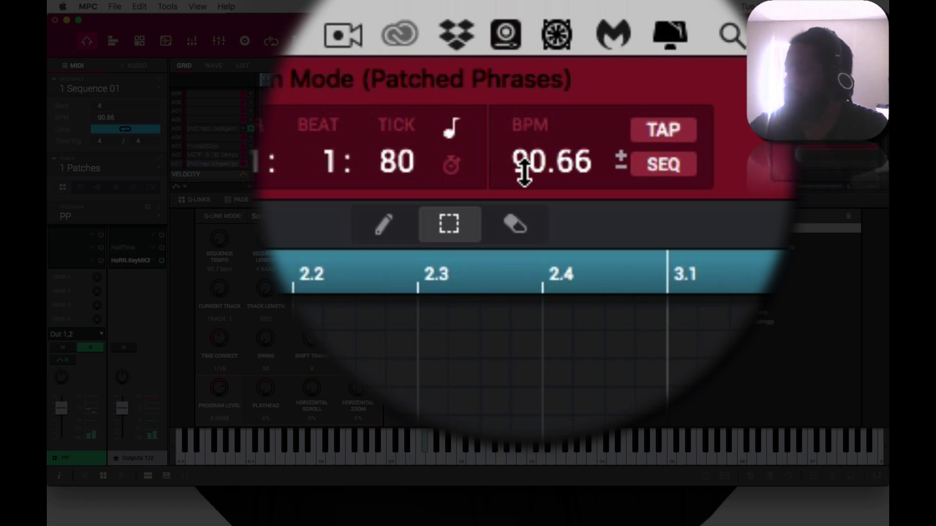
Slow the playing sequence's tempo down to about 35 BPM.
scroll(524, 173, down, 12)
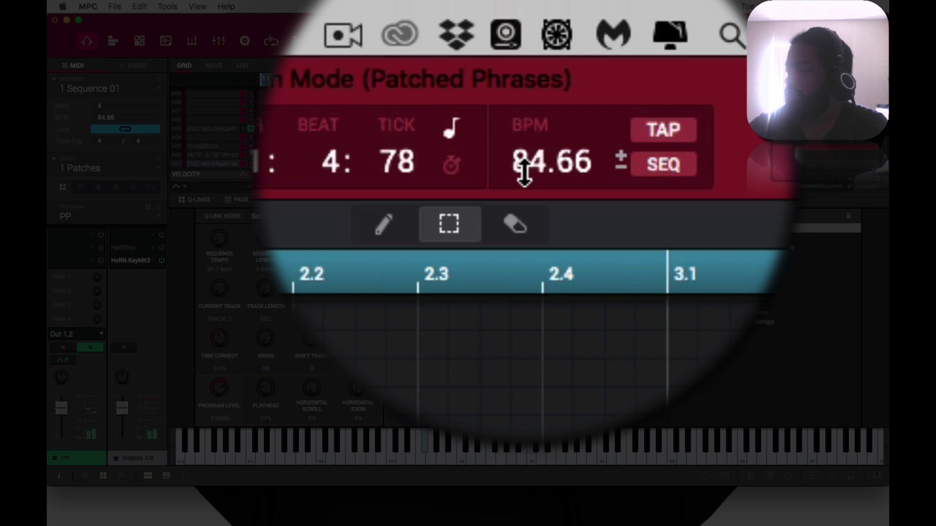
scroll(524, 173, down, 12)
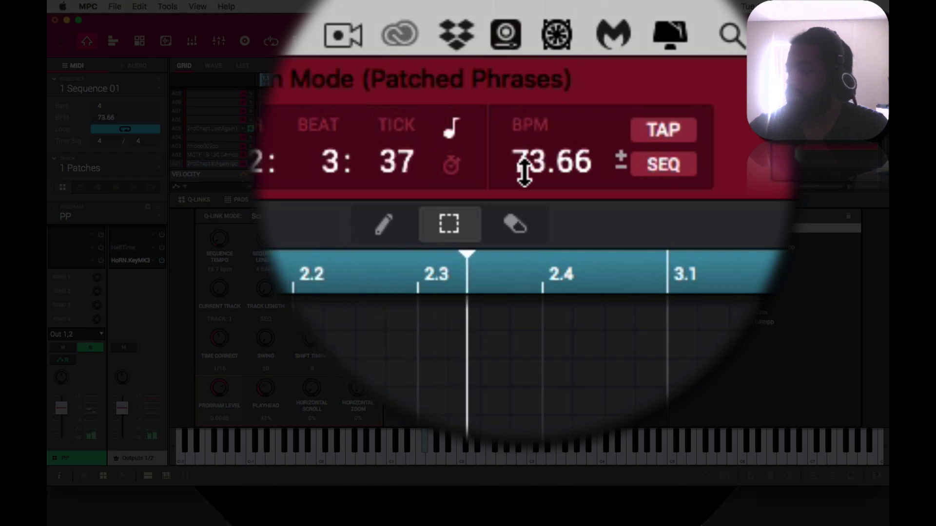
scroll(524, 173, down, 11)
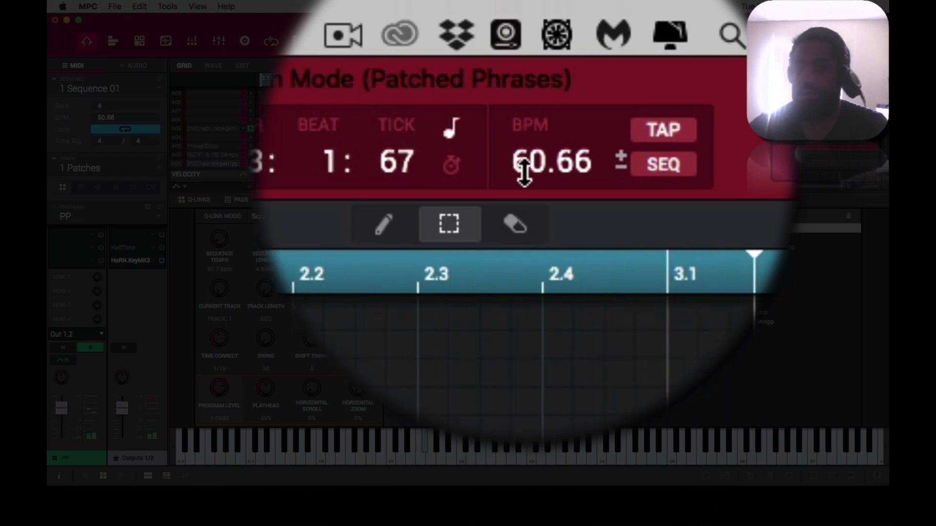
scroll(524, 173, down, 6)
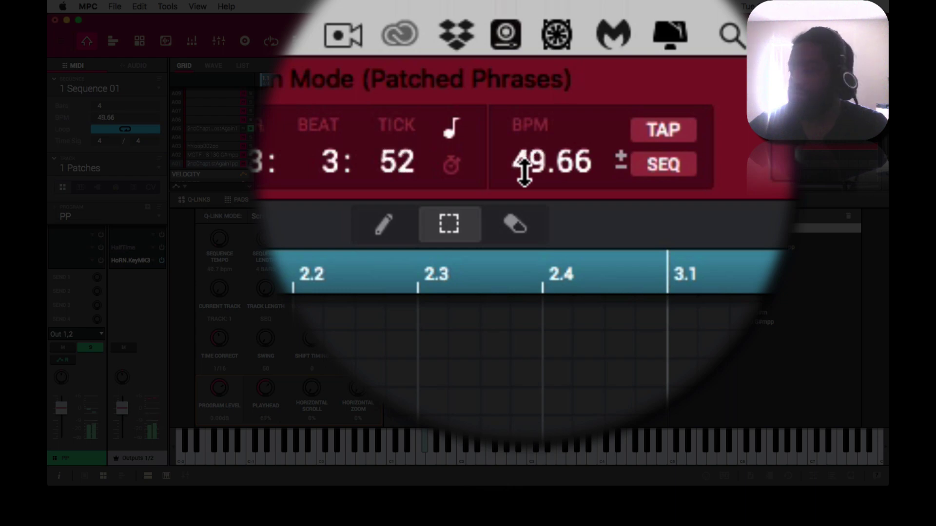
scroll(524, 173, down, 11)
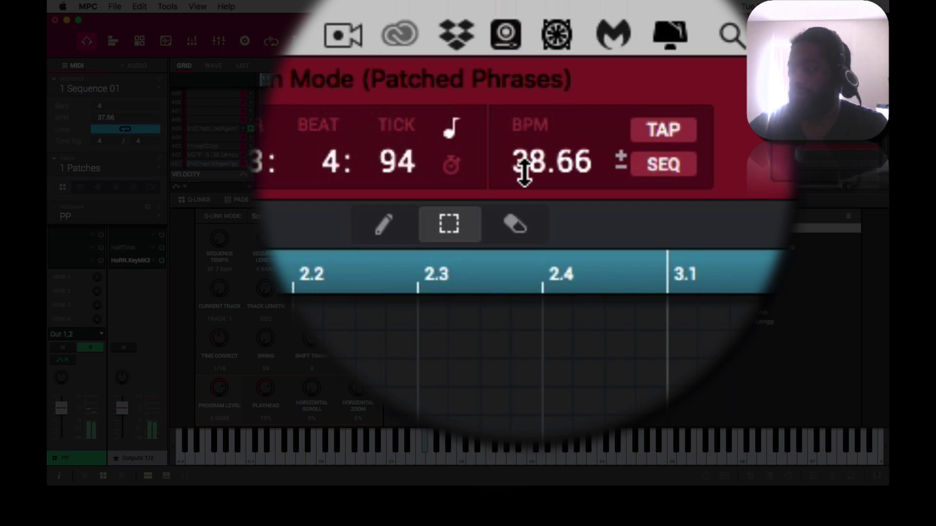
scroll(524, 173, down, 1)
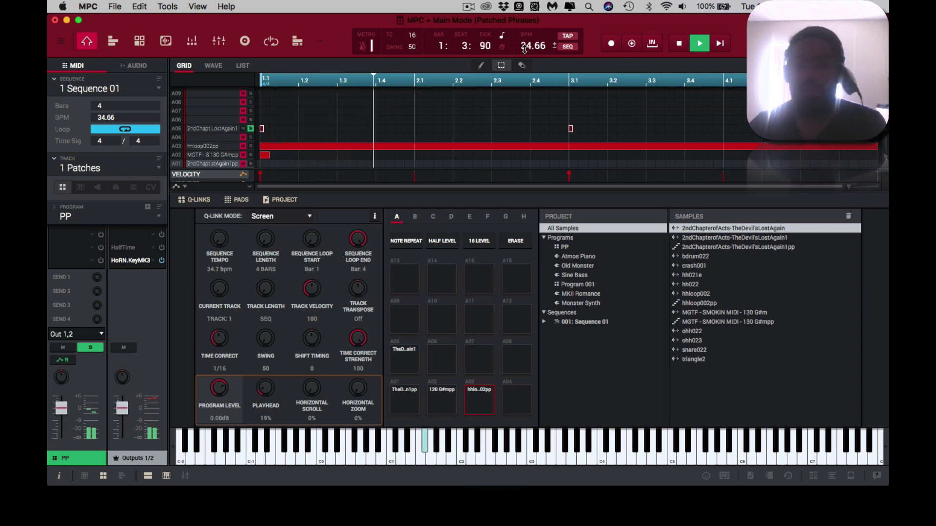
Speed the tempo up to about 178 BPM.
scroll(525, 49, up, 12)
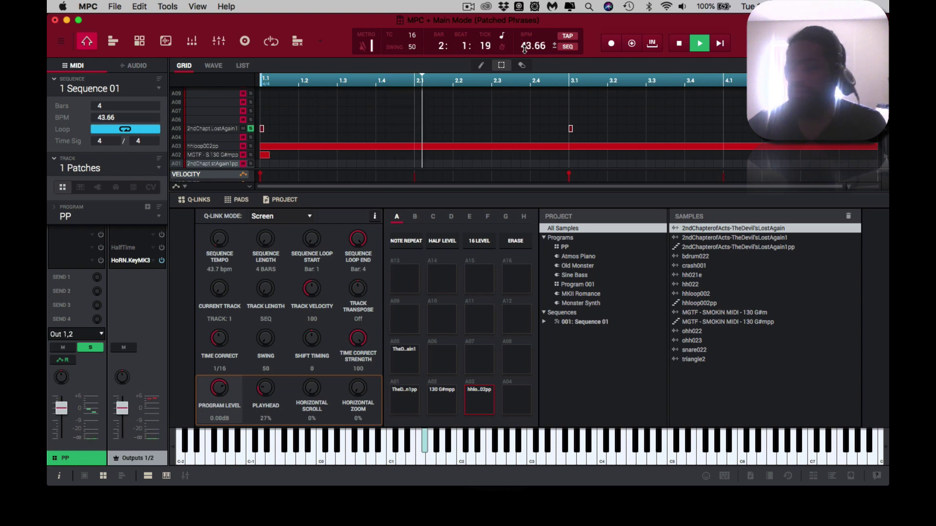
scroll(525, 49, up, 11)
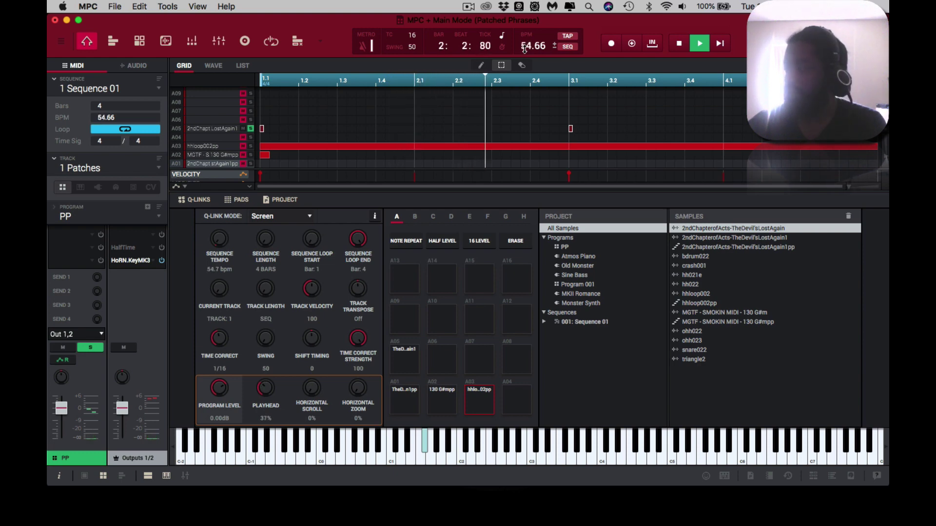
scroll(525, 48, up, 12)
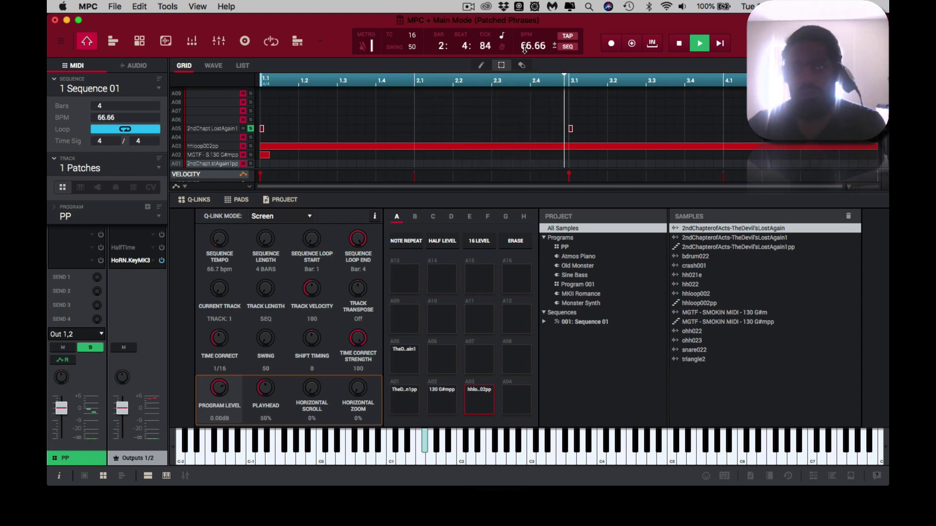
scroll(525, 49, up, 11)
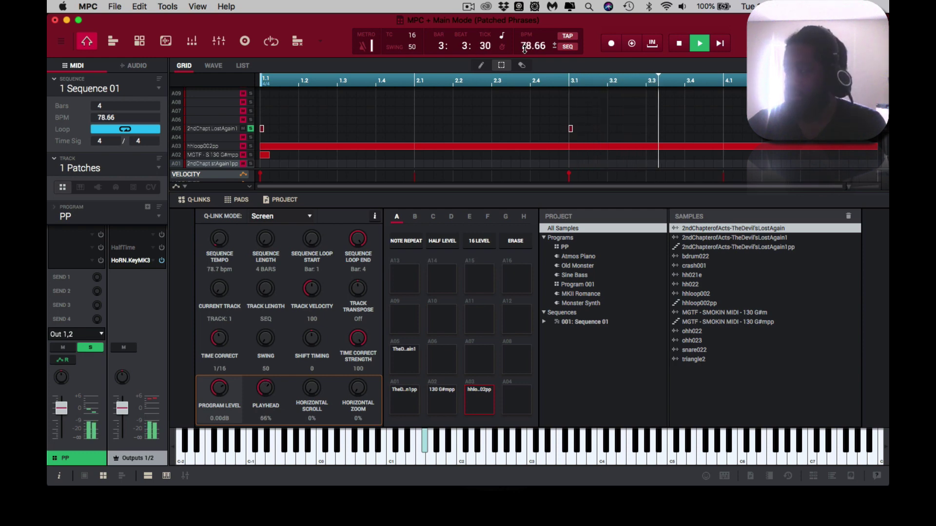
scroll(525, 49, up, 3)
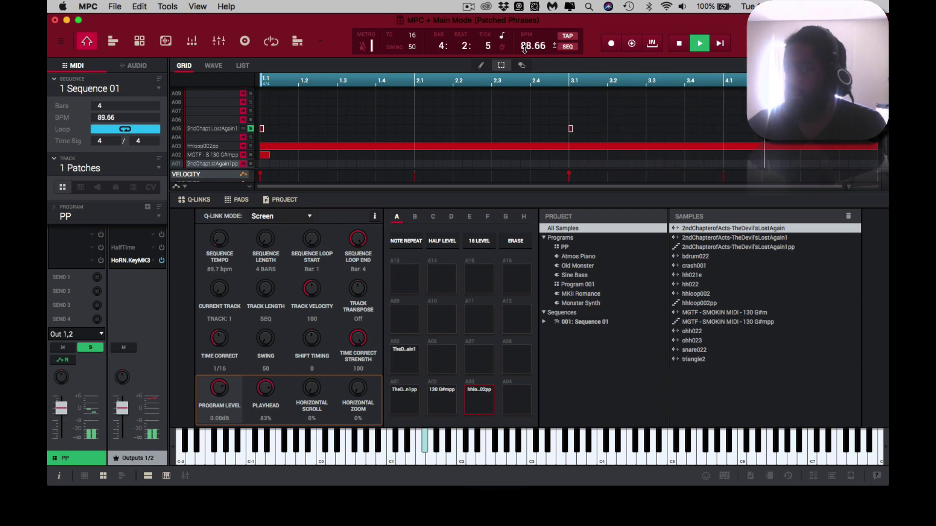
scroll(525, 48, up, 20)
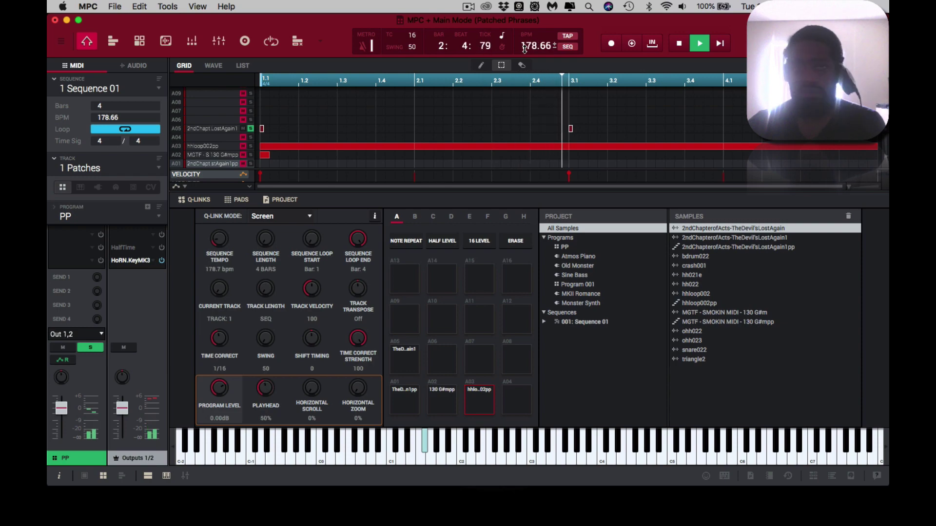
Bring the tempo back to 90.66 BPM and stop playback.
scroll(525, 48, down, 2)
scroll(525, 49, down, 11)
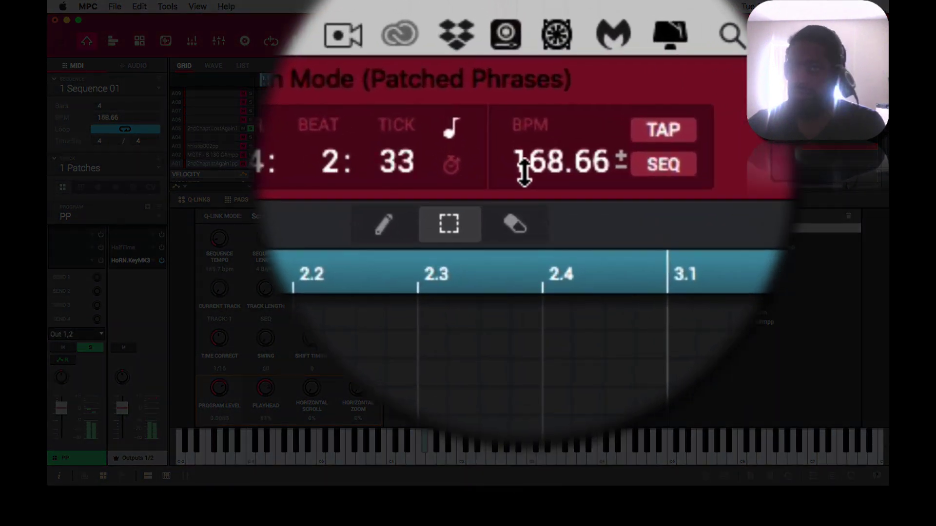
scroll(525, 49, down, 11)
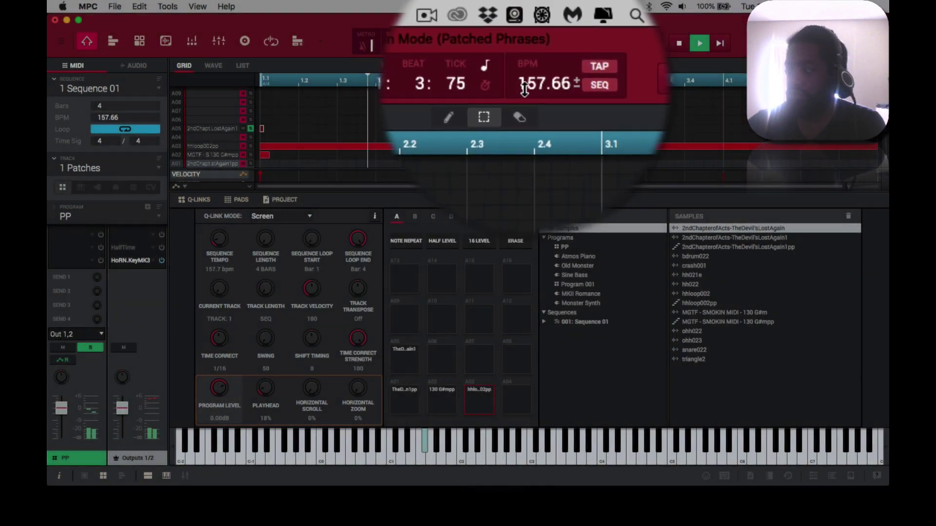
scroll(524, 49, down, 11)
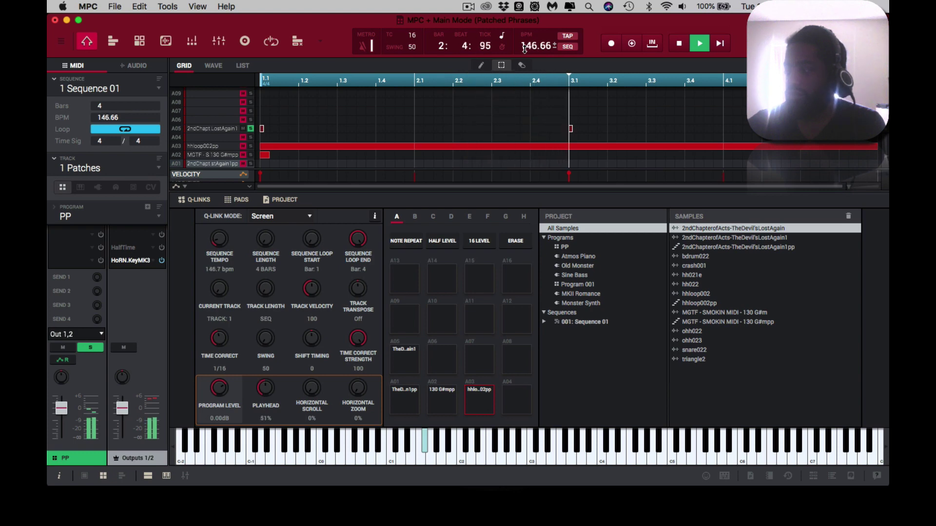
scroll(524, 49, down, 20)
key(space)
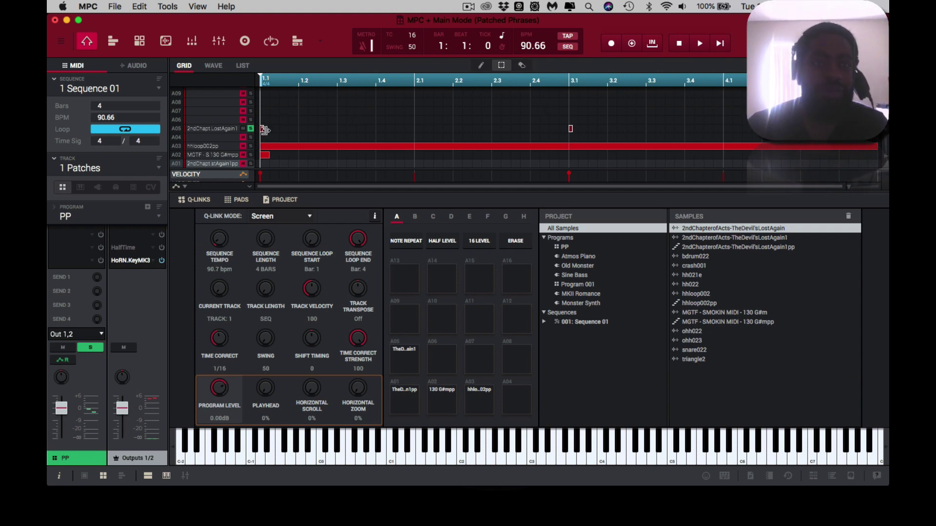
Move the two notes from row A05 to row A01 and play with A01 soloed.
drag(261, 130, 262, 197)
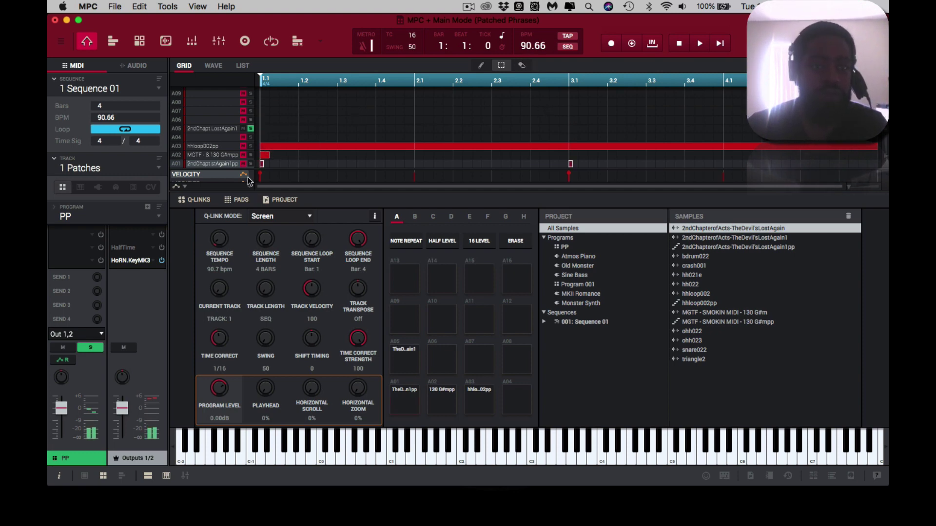
click(251, 164)
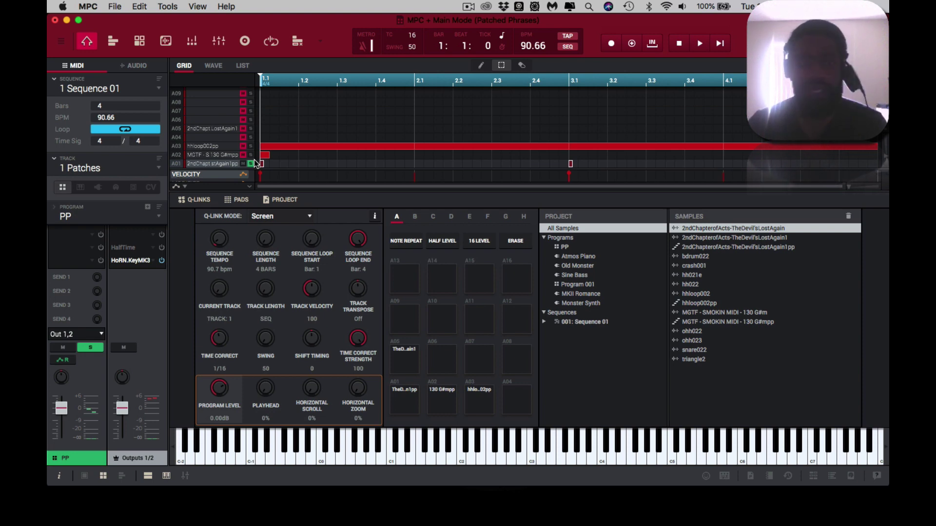
key(space)
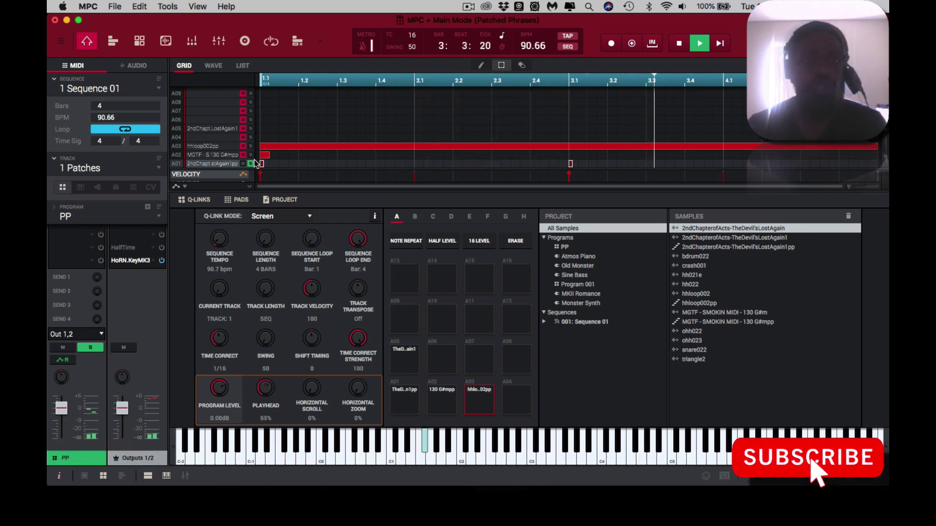
Stop playback, unsolo row A01, and replay the sequence with every track audible.
key(space)
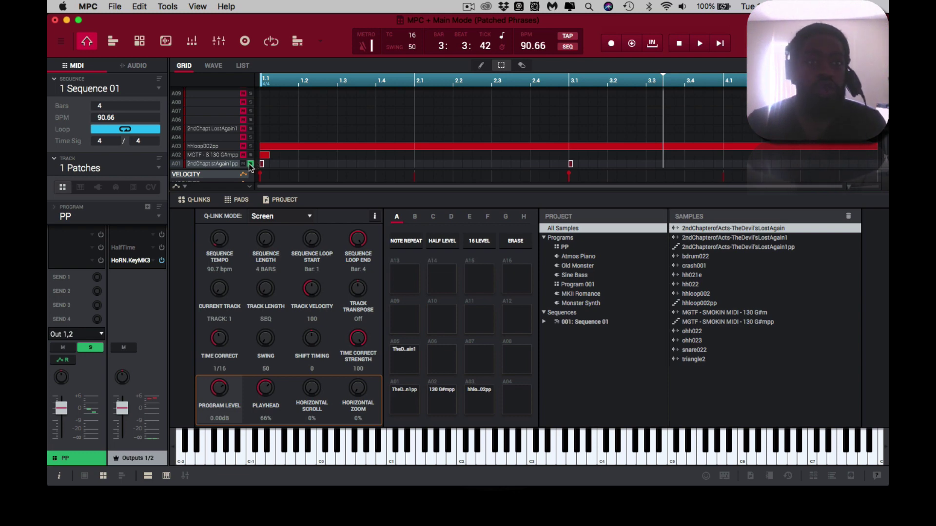
click(250, 164)
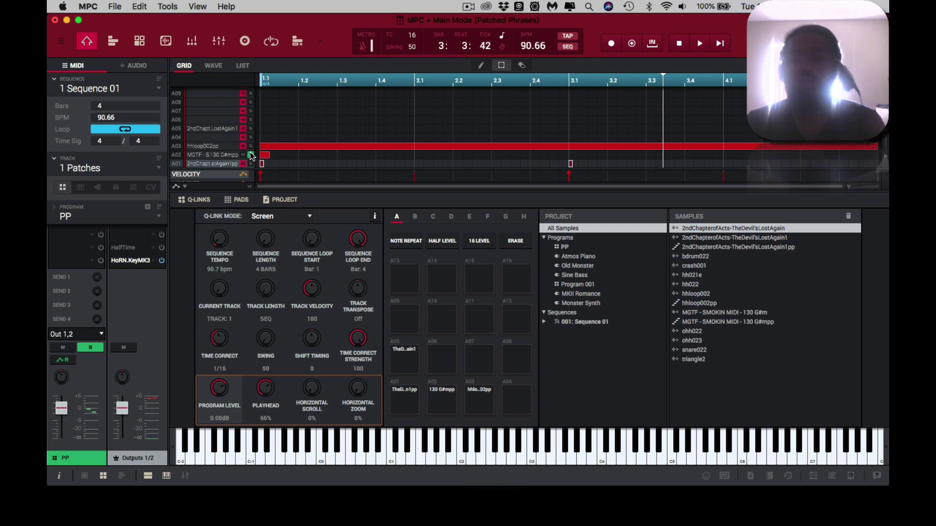
key(space)
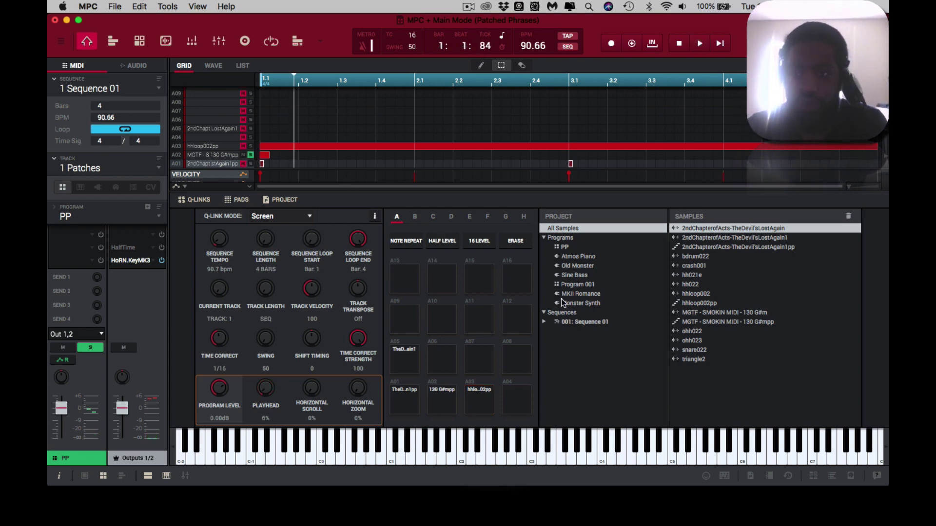
Place the MGTF - SMOKIN MIDI - 130 G#m sample as a bar 1.1 note on row A06 and play.
click(698, 312)
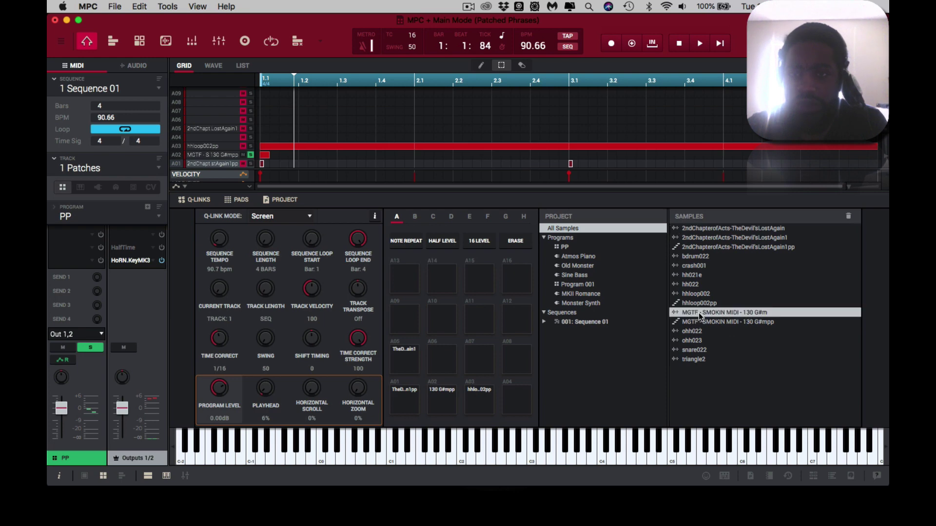
drag(698, 313, 219, 119)
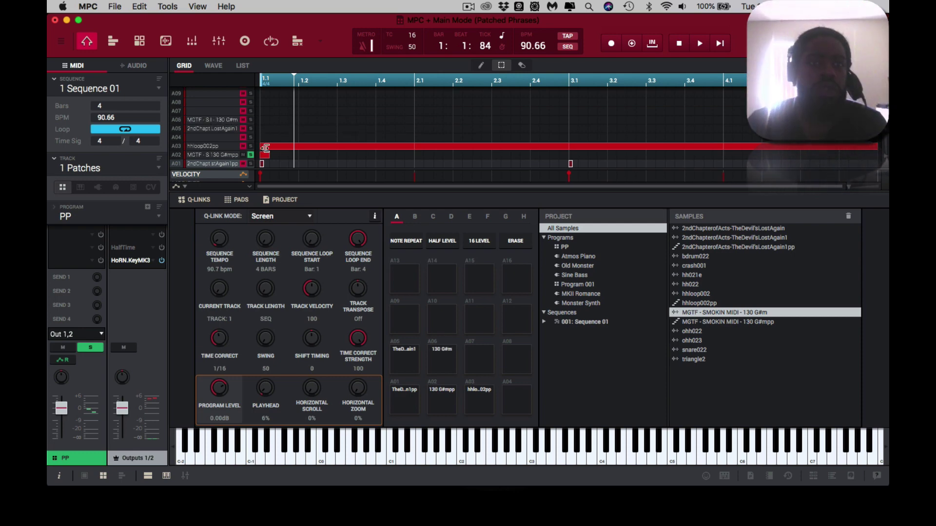
drag(266, 155, 265, 127)
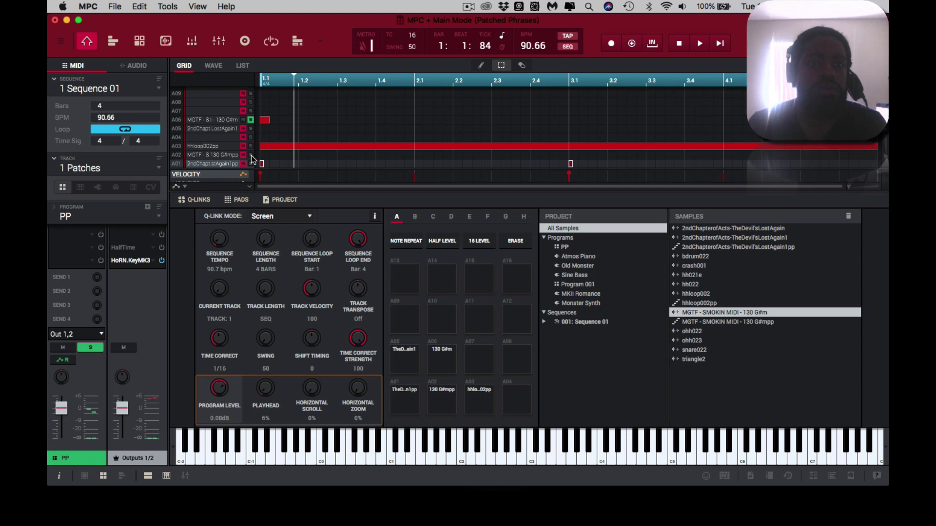
key(space)
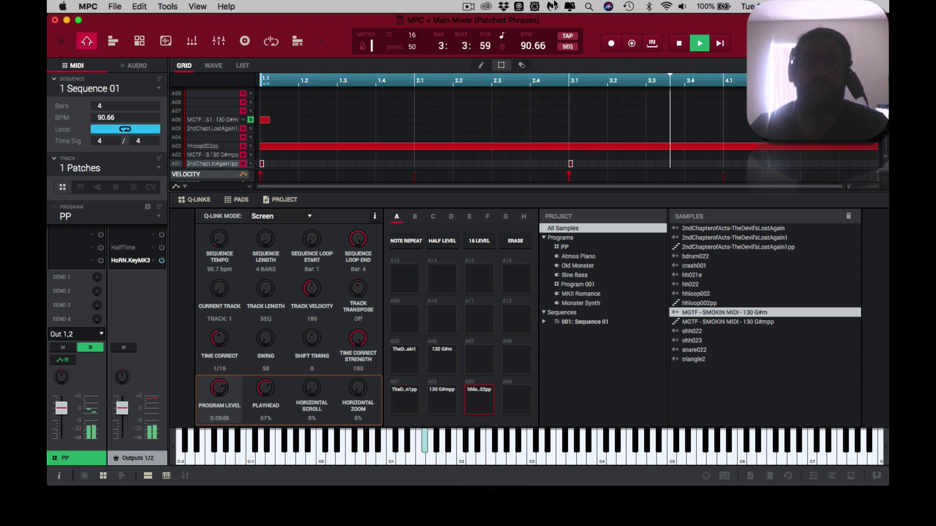
Try tempo values of 95.66, above 100, past 250 and about 247 BPM.
double_click(527, 47)
text(95.66)
key(Return)
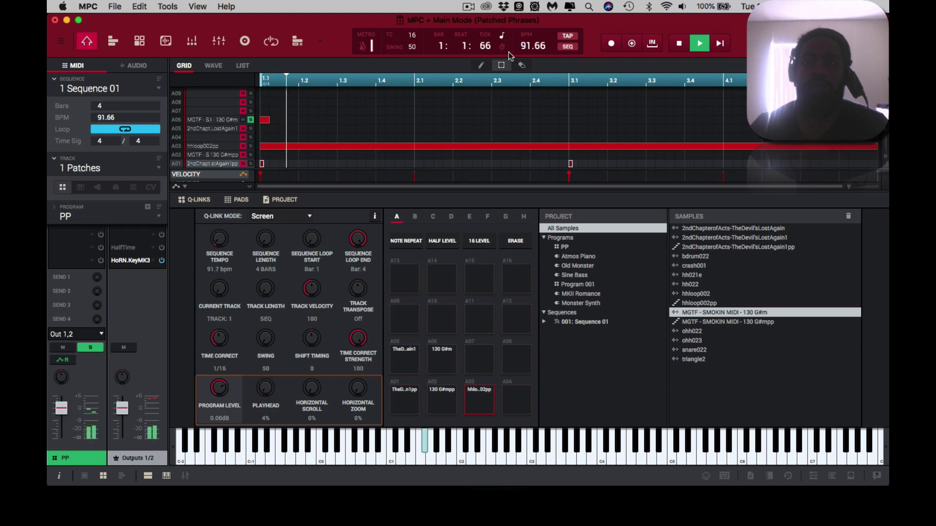
drag(519, 51, 517, 43)
drag(520, 181, 520, 179)
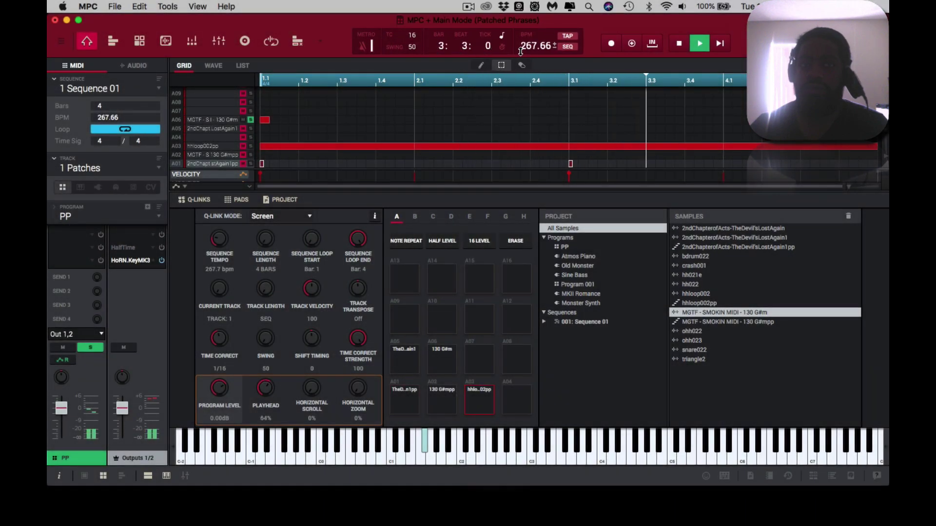
drag(520, 52, 521, 52)
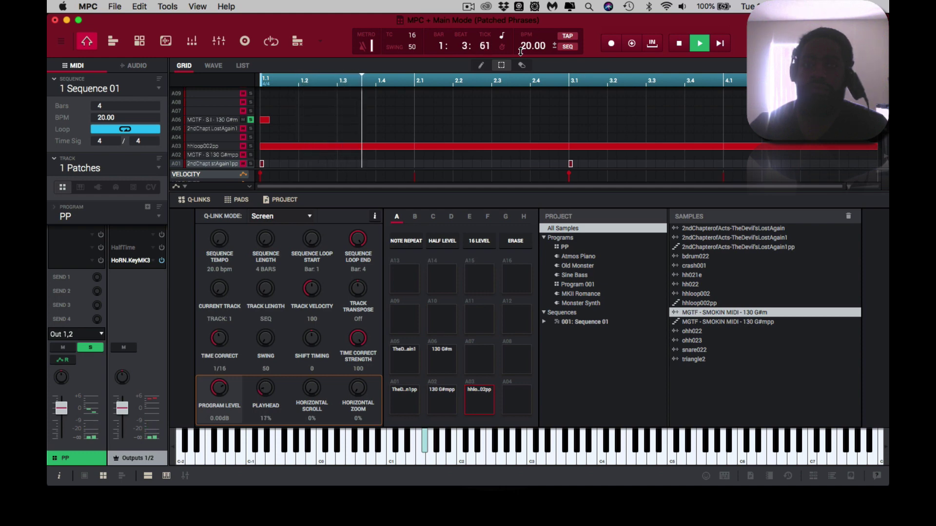
Settle the tempo at 90.66 BPM, move the phrase note from A06 to A02, and play.
scroll(521, 51, up, 10)
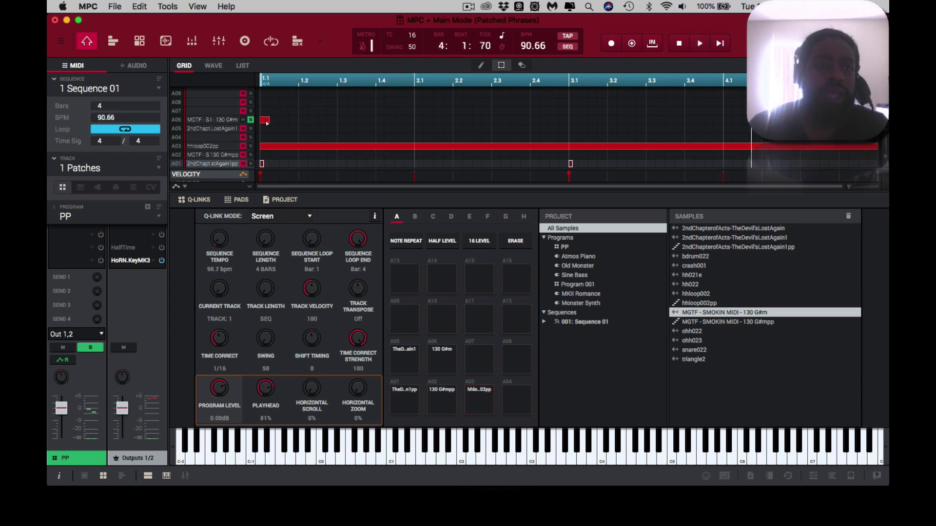
drag(267, 123, 265, 163)
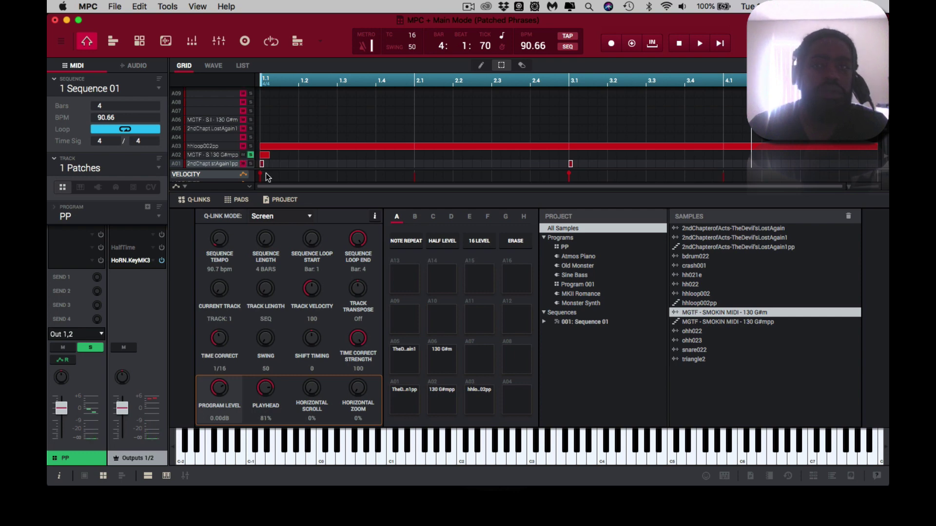
key(space)
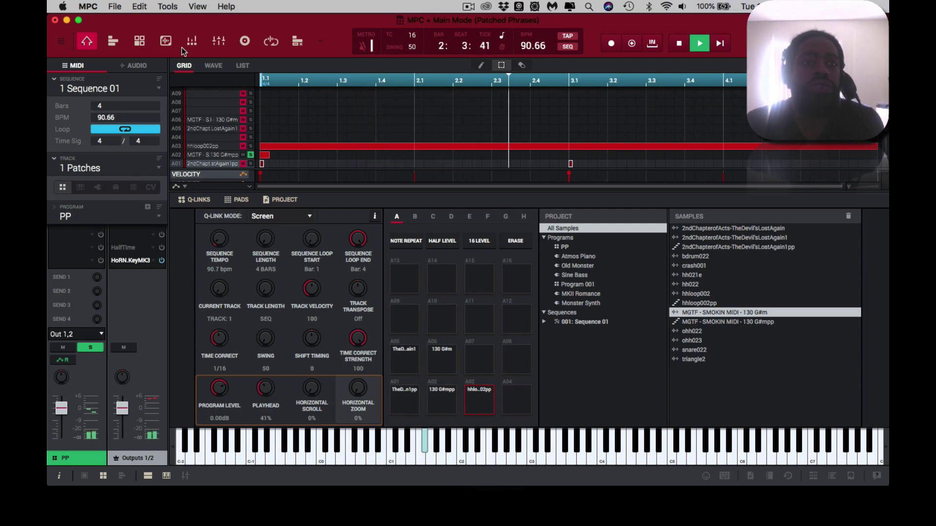
Select track A02 (130 G#mpp sample) while Sequence 01 plays at 90.66 BPM.
click(201, 153)
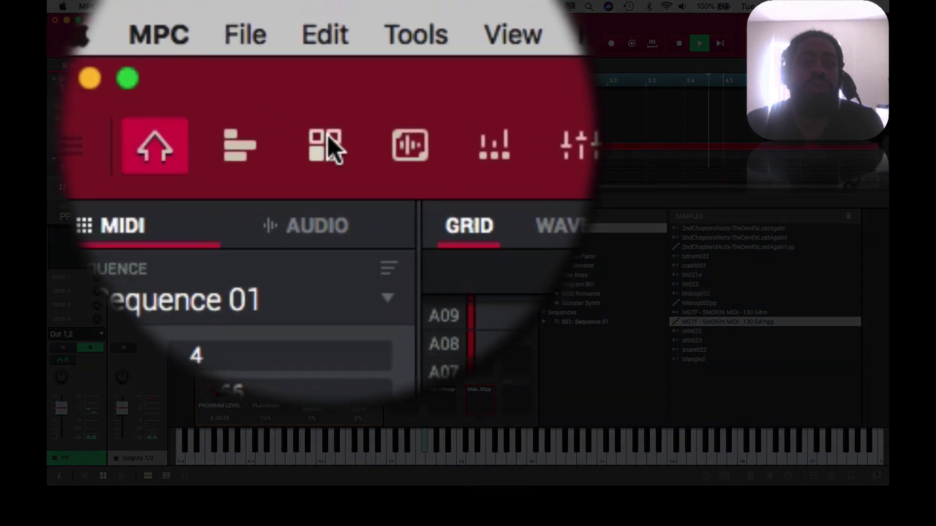
In Program Edit, audition pad A02 layer 1 SEMI tunings, leave it at -6, and unsolo A02.
click(139, 41)
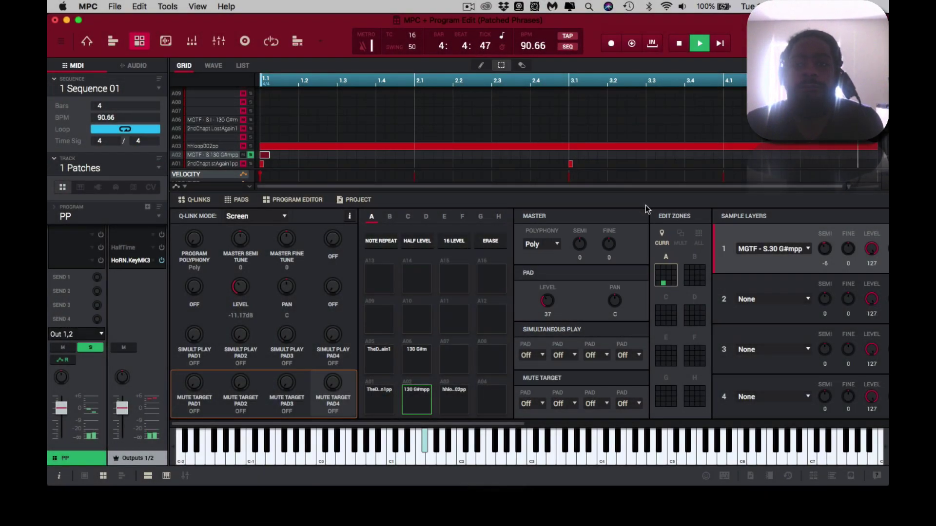
scroll(652, 209, right, 3)
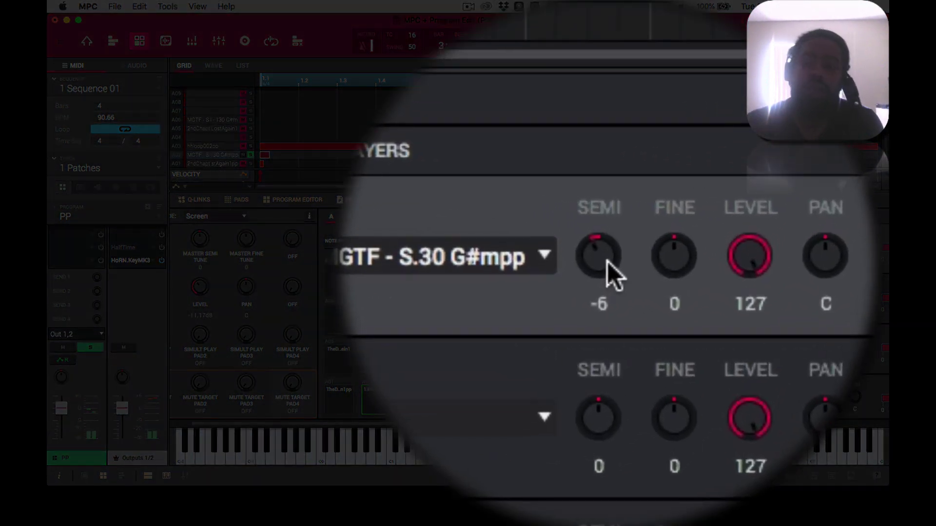
double_click(607, 262)
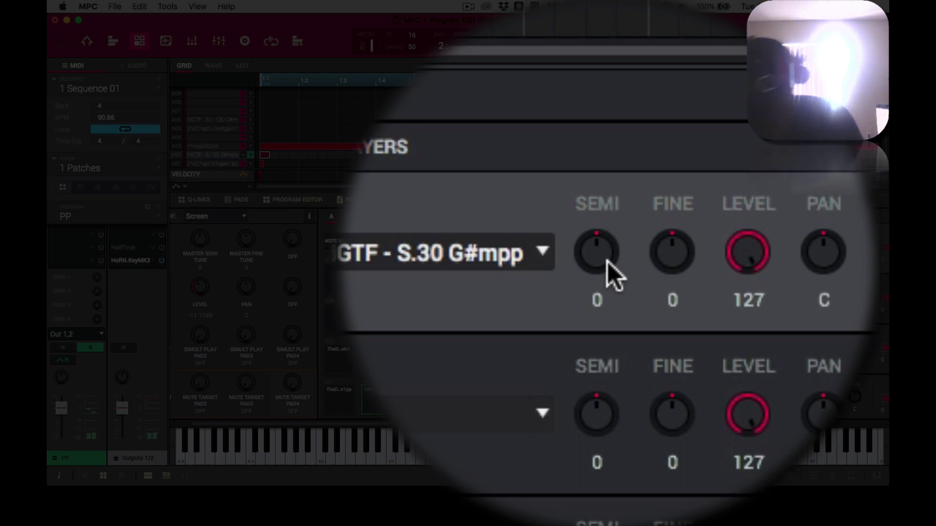
drag(607, 262, 608, 287)
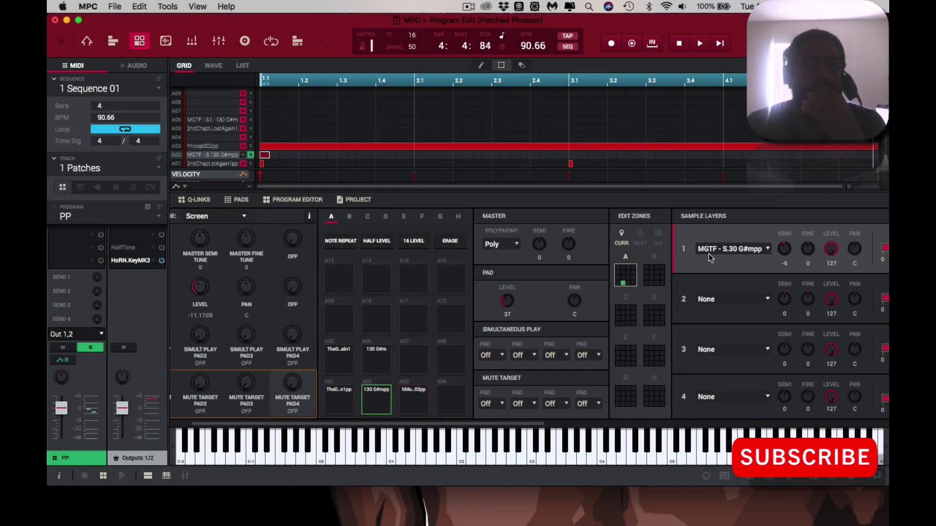
click(251, 155)
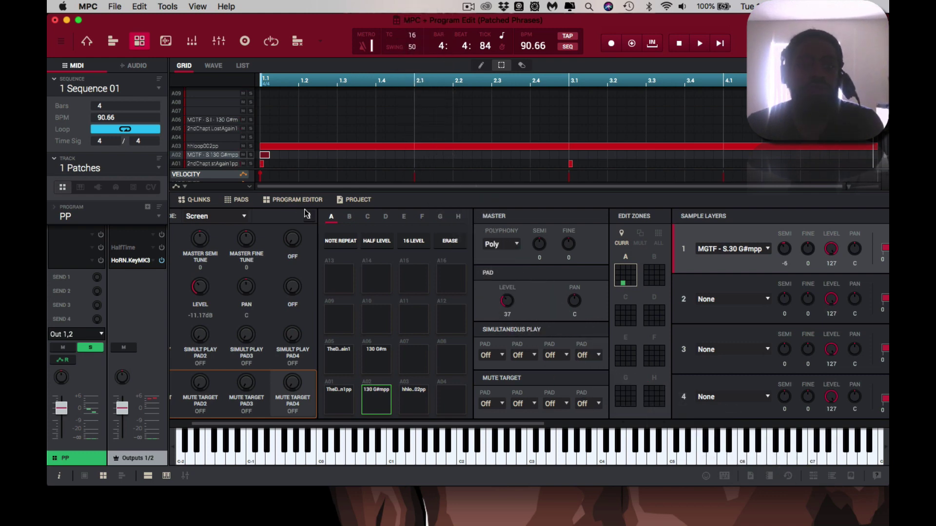
Return to Main mode and play Sequence 01 from bar 1 with track A03 soloed.
click(86, 42)
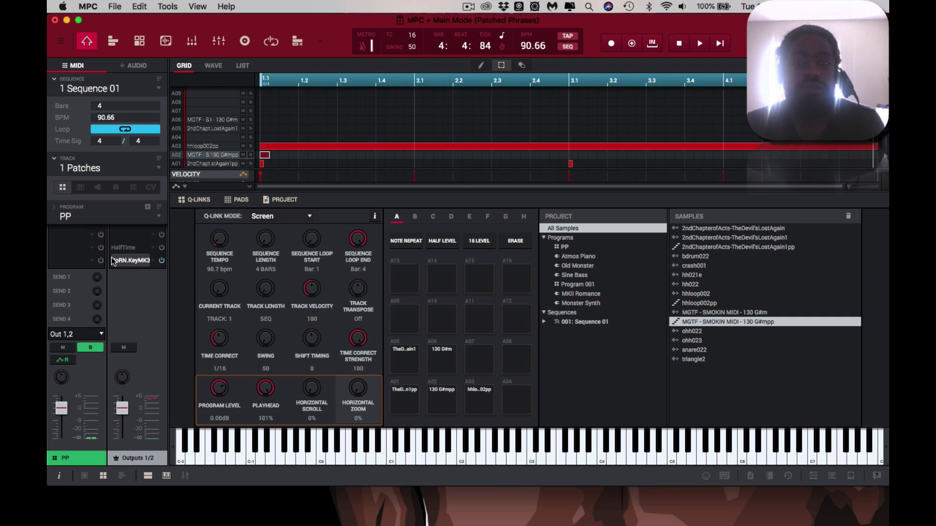
key(space)
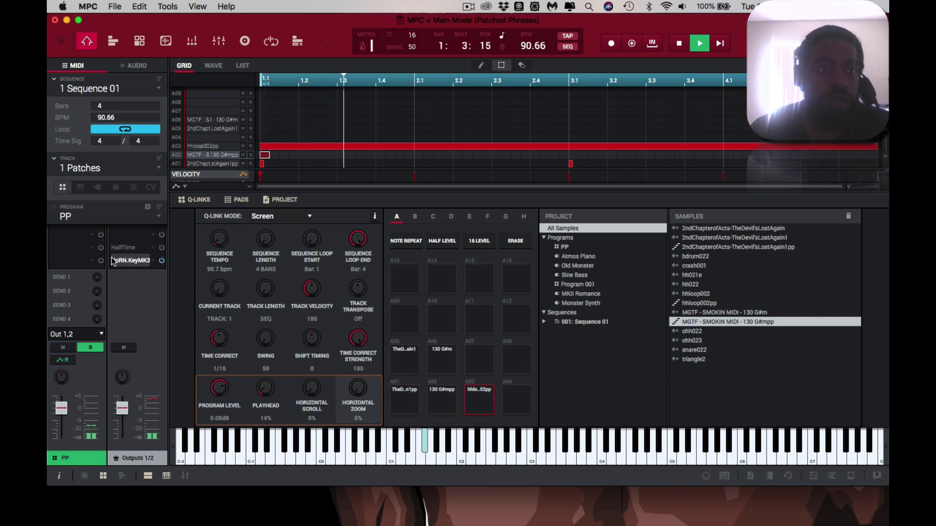
click(251, 146)
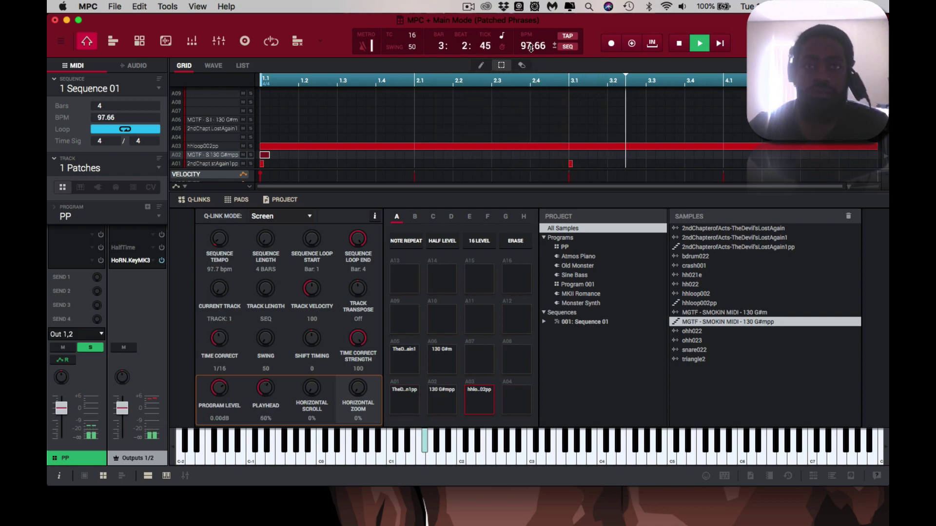
Sweep the tempo through about 110, 128, 186 and 61 BPM, settle at 96.66, then stop.
drag(531, 47, 525, 52)
drag(522, 179, 521, 179)
drag(521, 50, 521, 50)
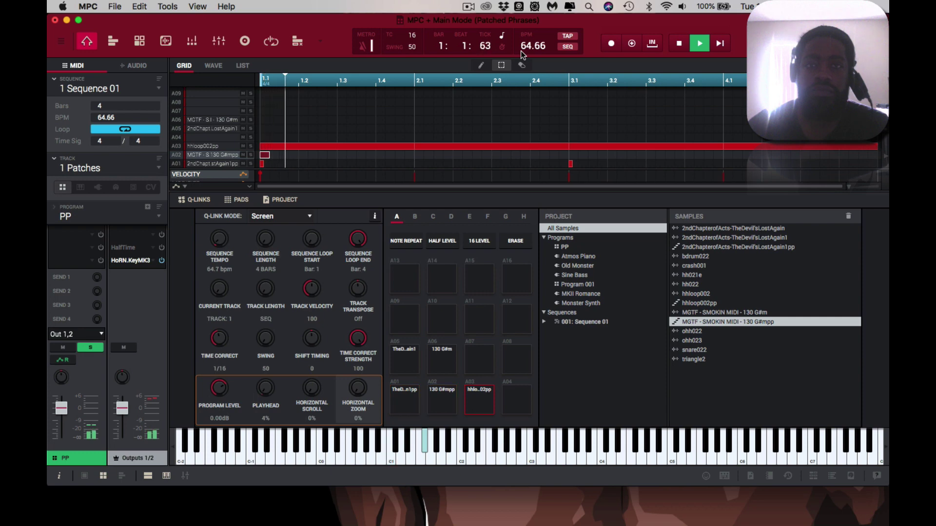
drag(521, 50, 521, 51)
scroll(520, 50, up, 6)
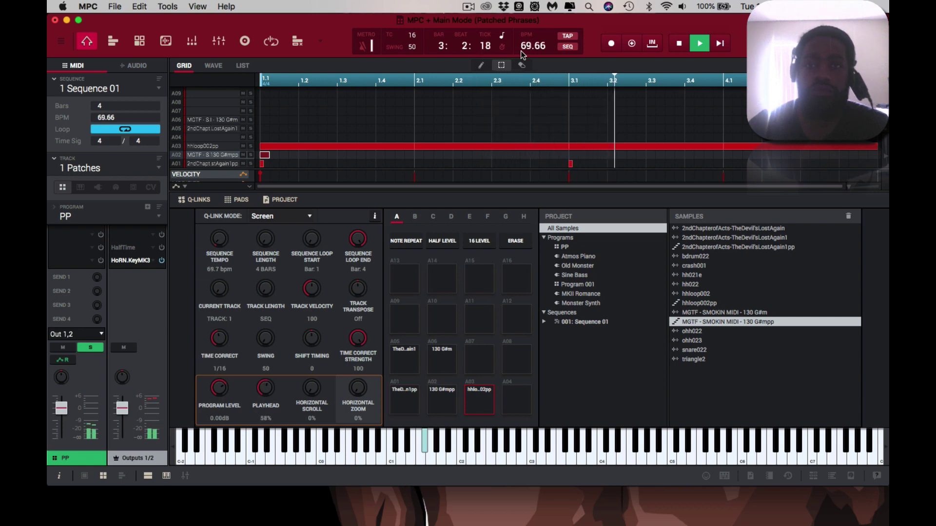
scroll(520, 51, up, 7)
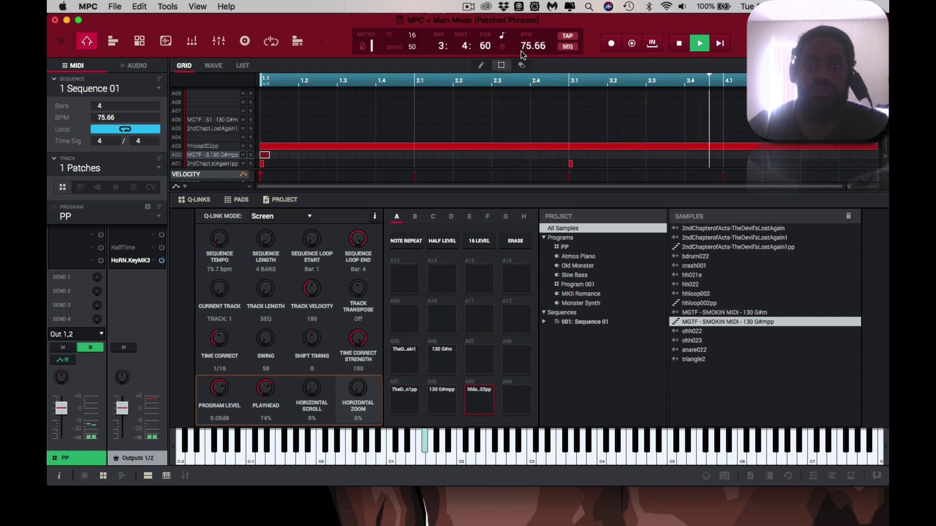
scroll(521, 51, up, 15)
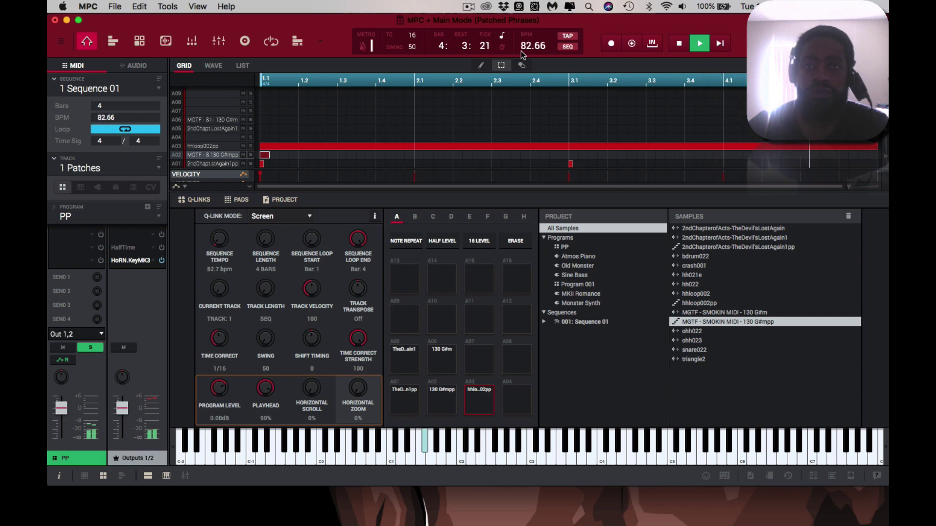
key(space)
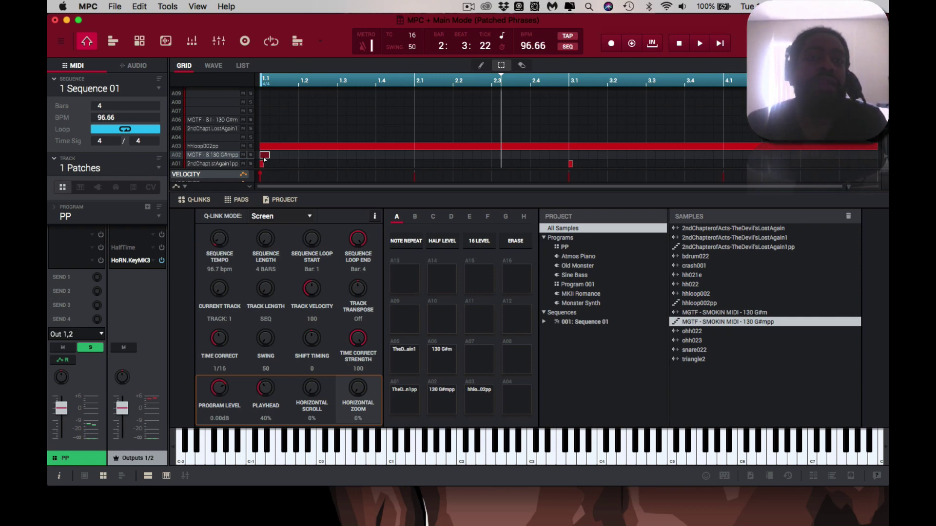
Show the WAVE view of the MGTF - S.0 G#mpp sample on track A01.
click(214, 66)
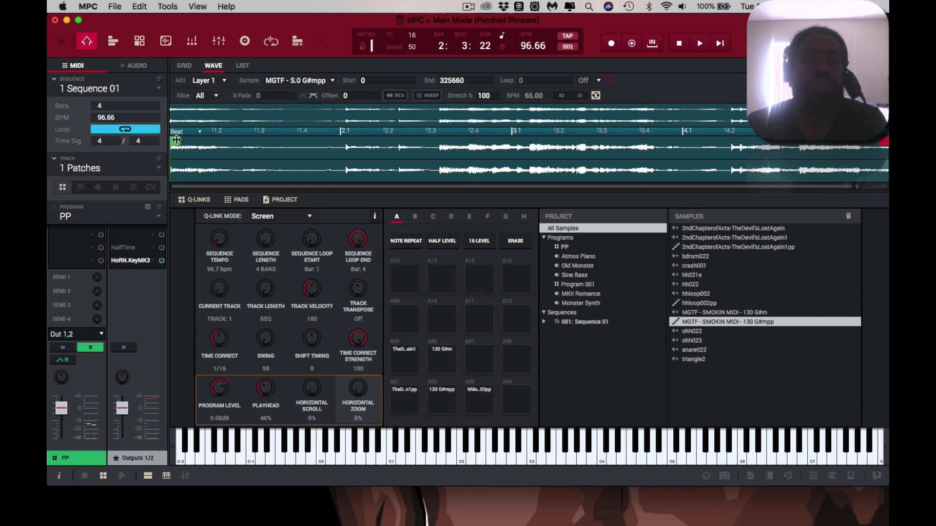
Drag the sample start marker later in the waveform, then return to the GRID view.
mouse_move(177, 140)
mouse_down()
mouse_move(344, 149)
mouse_move(193, 183)
mouse_move(564, 177)
mouse_move(95, 187)
mouse_up()
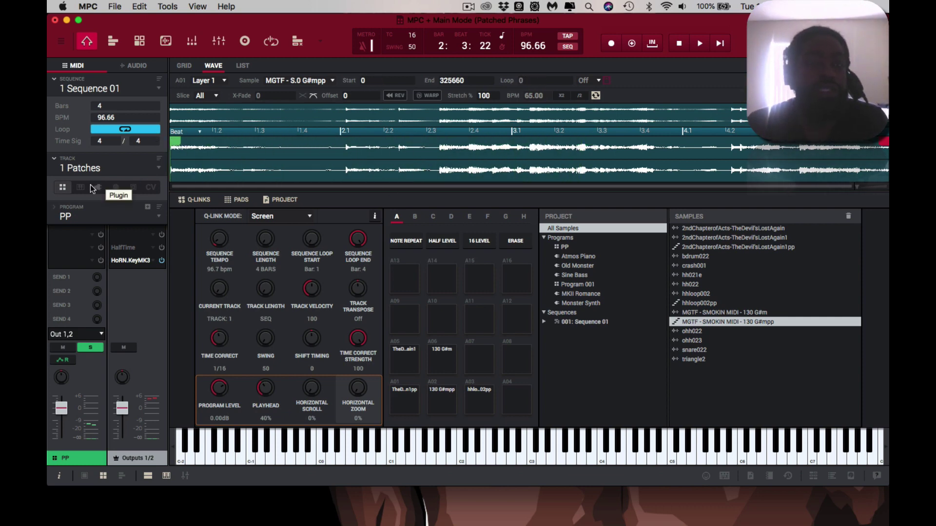
click(184, 67)
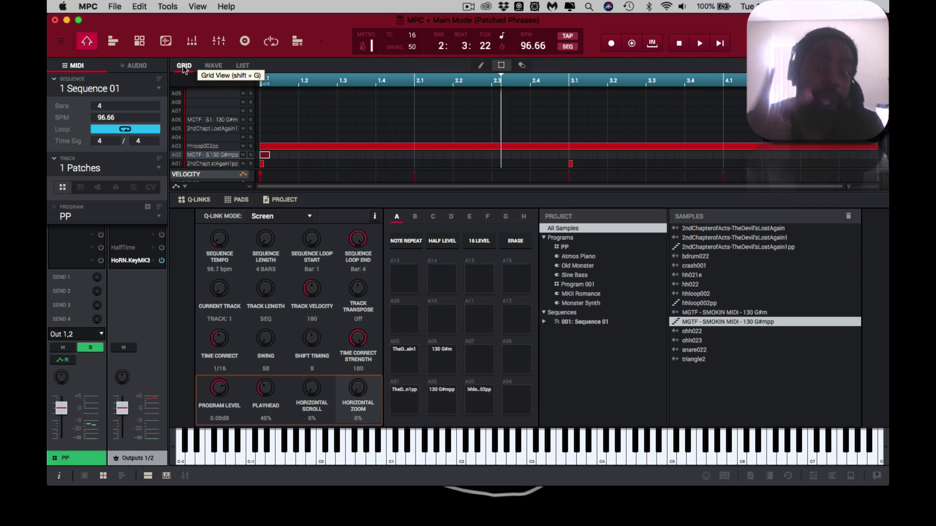
key(space)
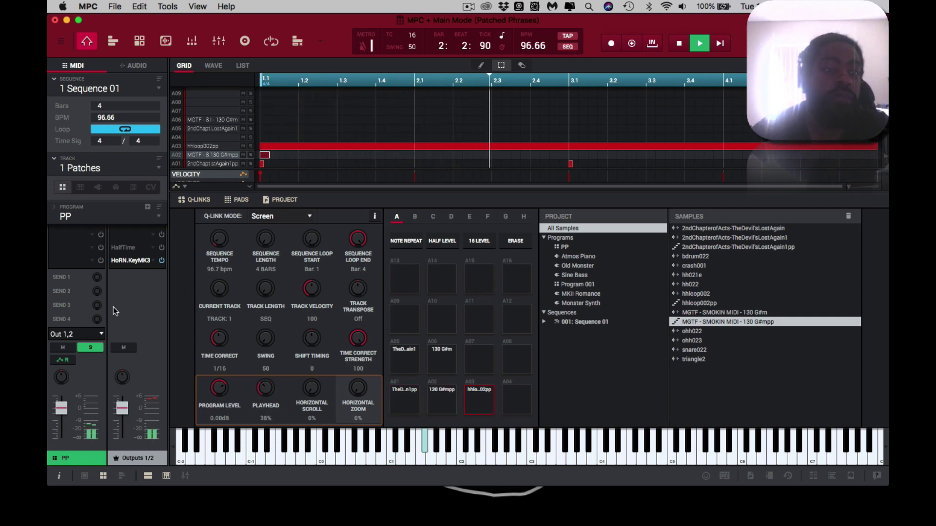
click(97, 347)
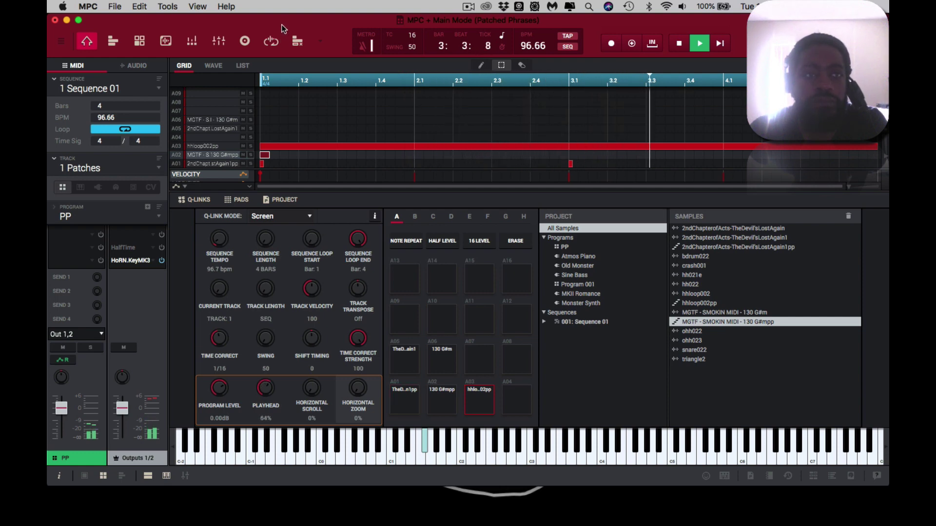
Switch to Track Mute mode and stop Sequence 01's playback.
click(296, 42)
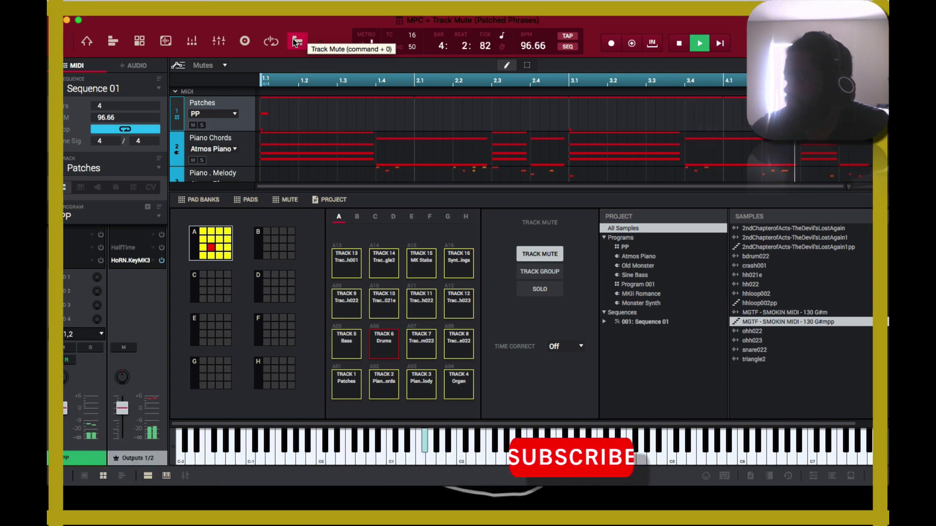
key(space)
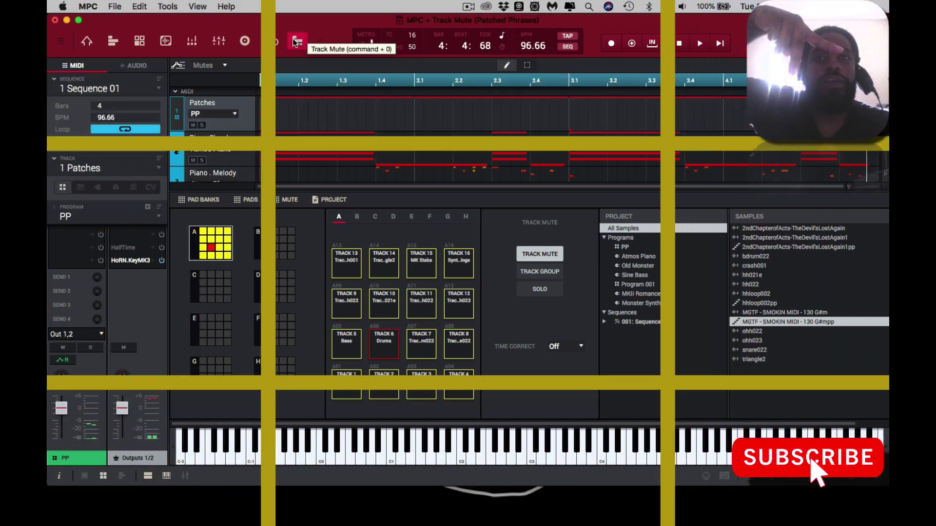